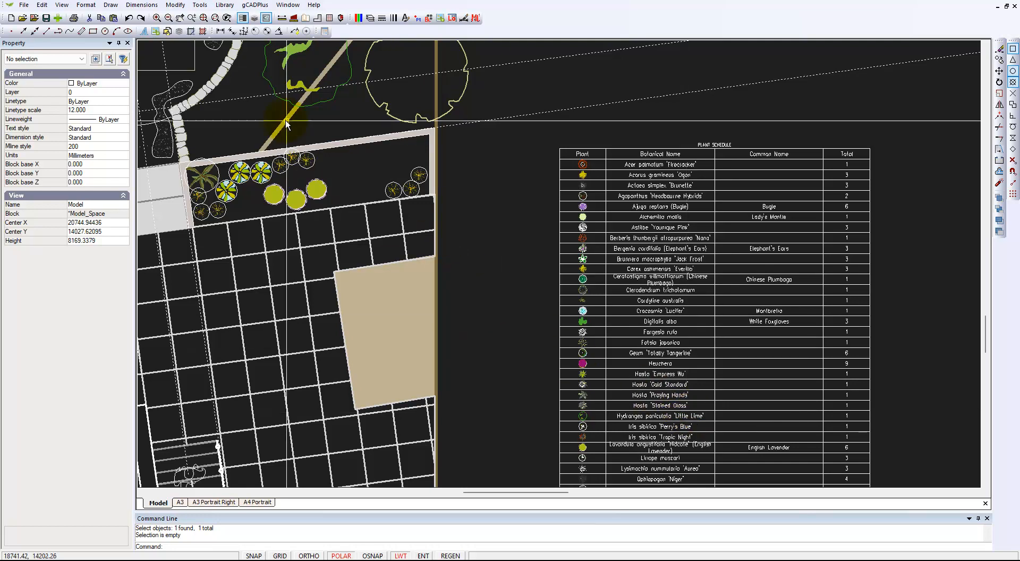
Step: Extract the plant schedule to a CSV file named Schedule in the Desktop folder
click(257, 5)
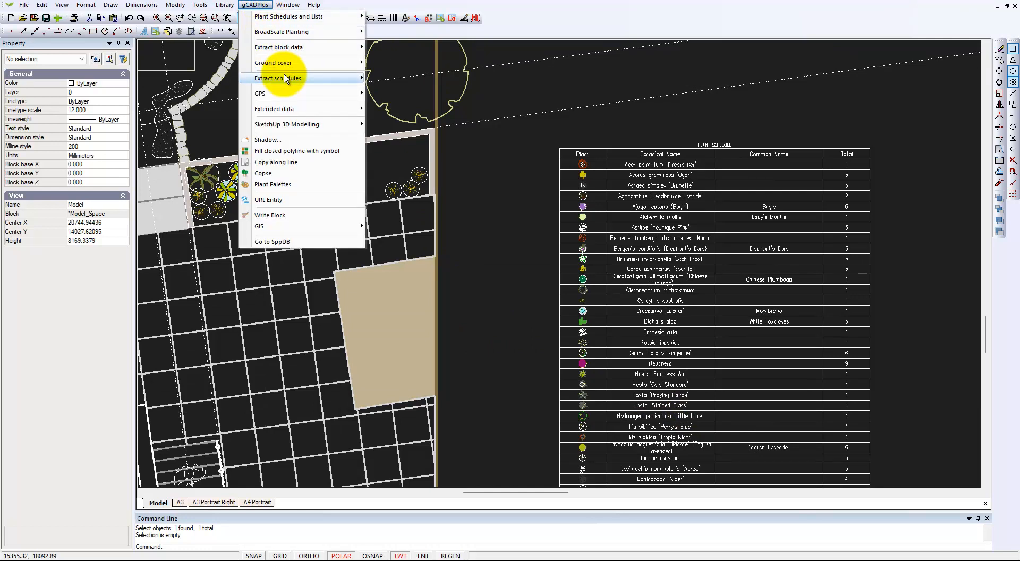
mouse_move(285, 77)
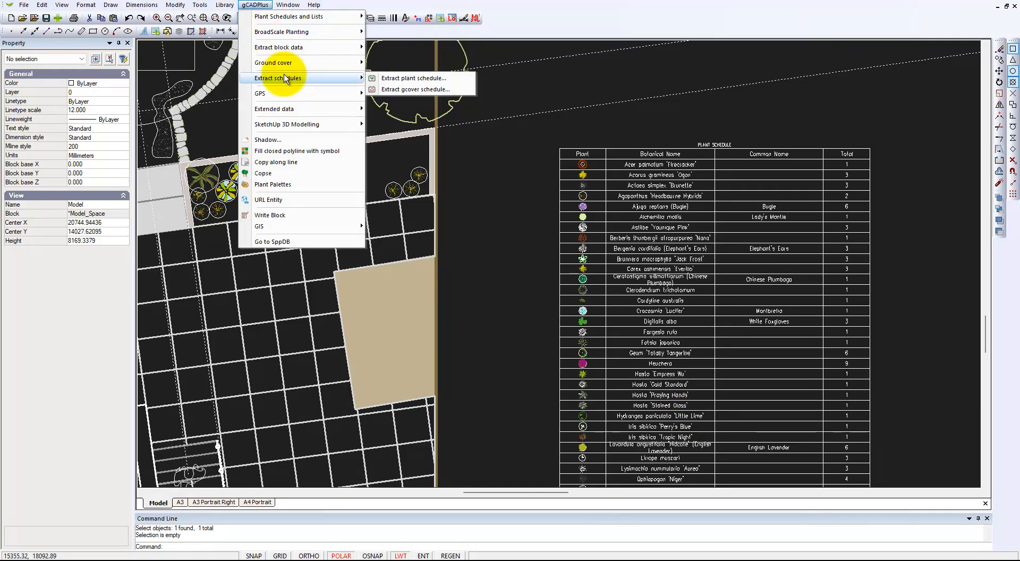
click(419, 80)
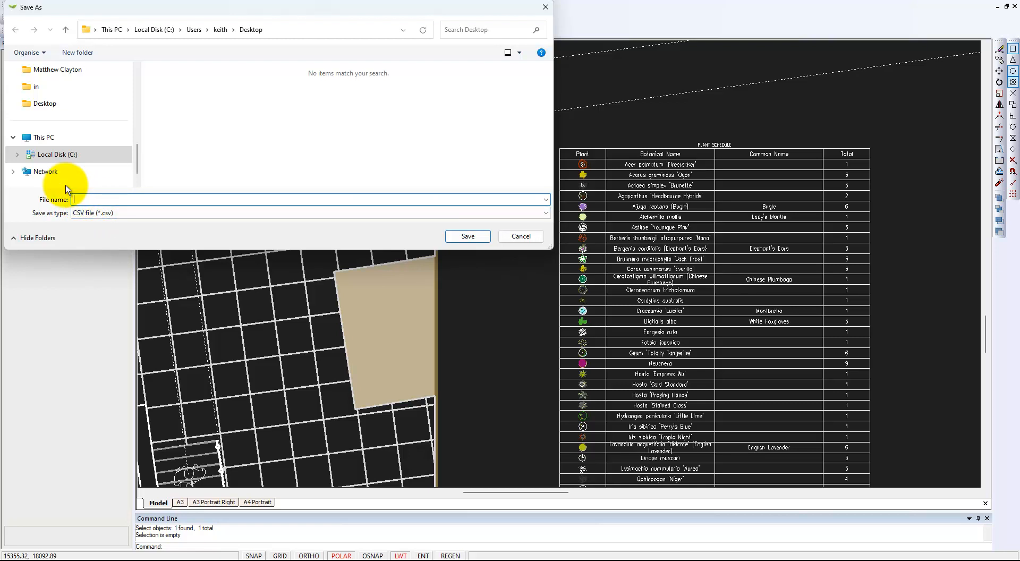
text(Schedule)
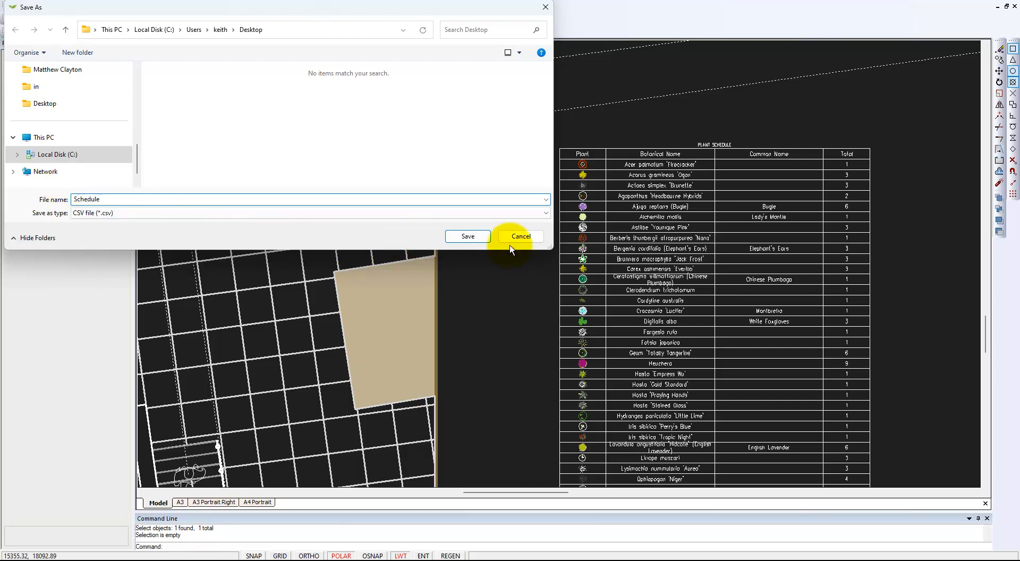
click(470, 237)
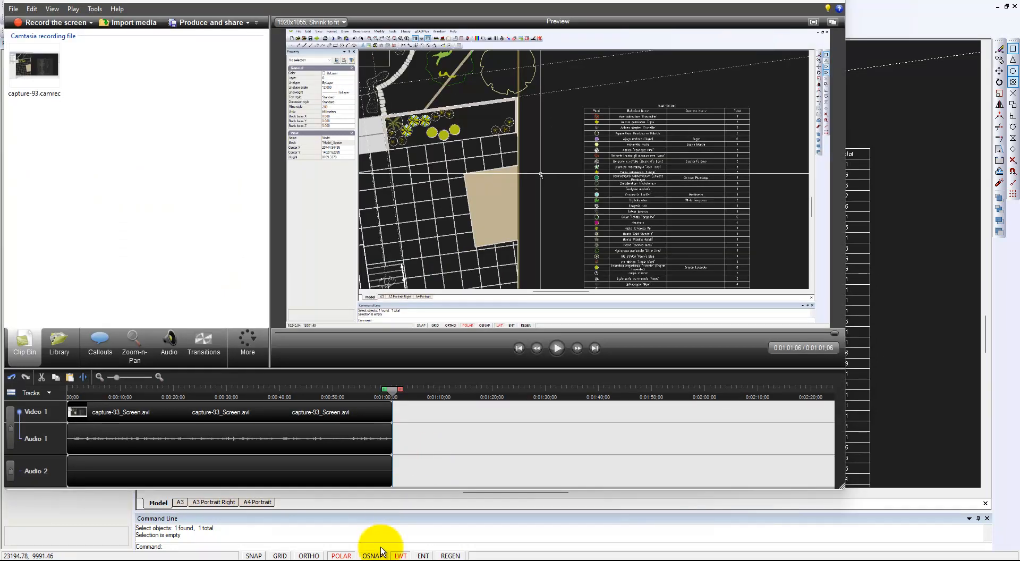
Step: Switch to Excel and create a blank workbook
mouse_move(384, 558)
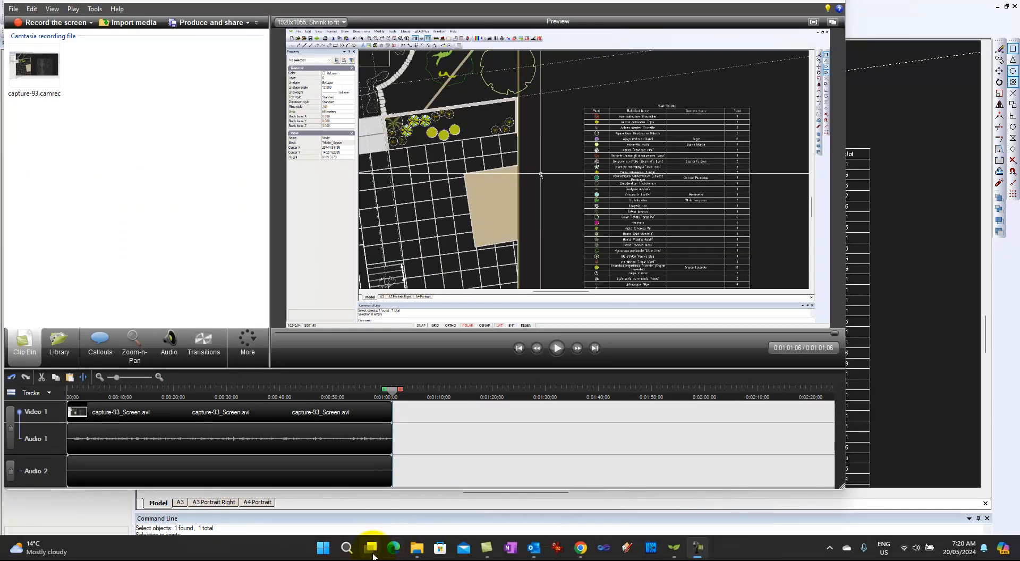
click(351, 550)
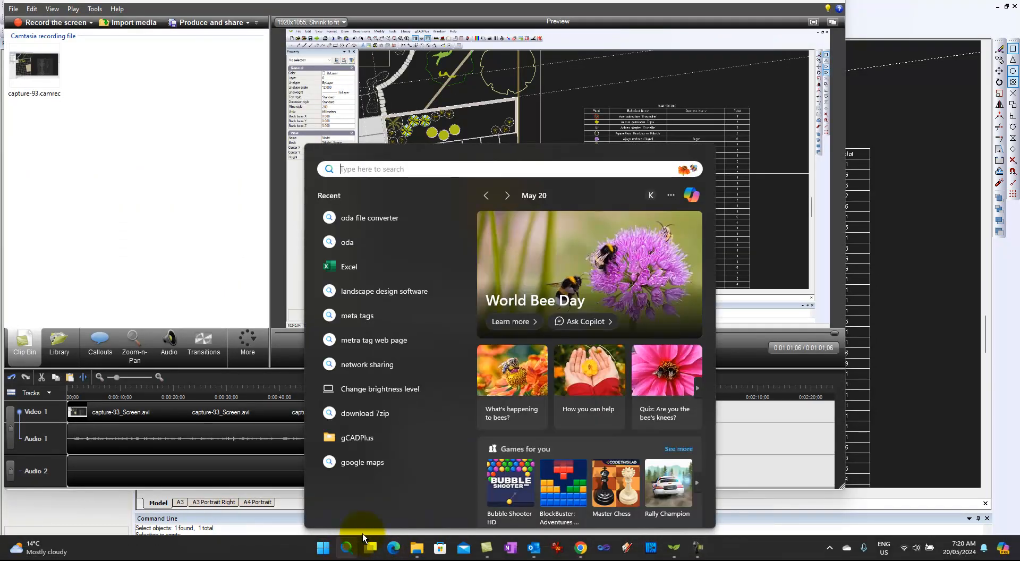
click(361, 270)
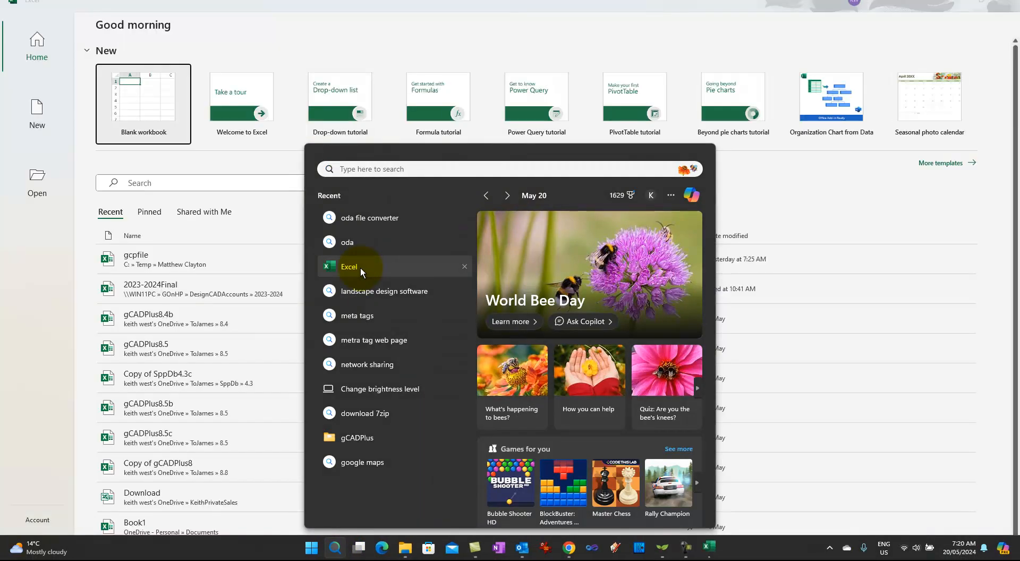
click(177, 137)
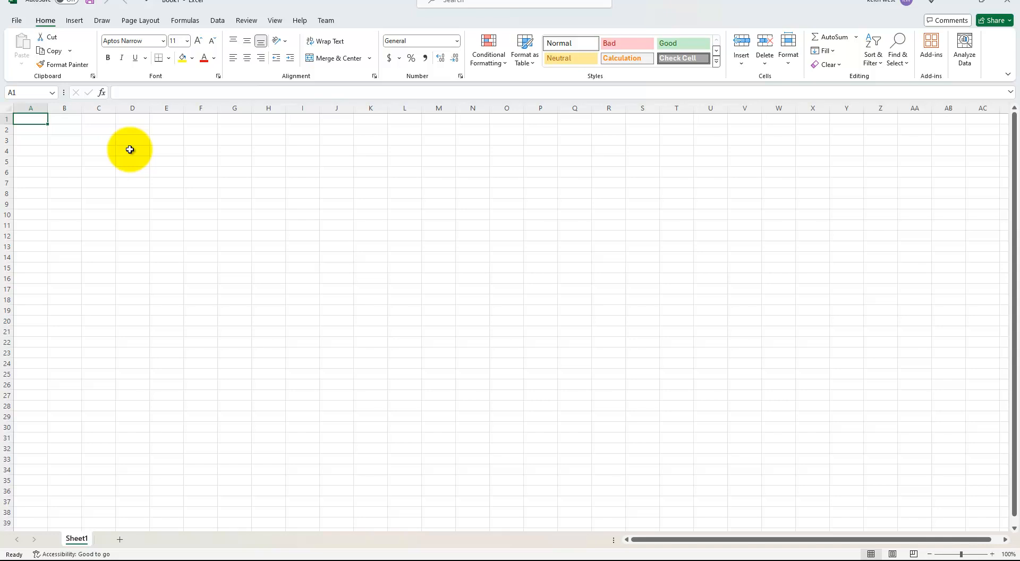
Step: Import the Schedule CSV file from the Desktop folder as a data source for the blank workbook
click(217, 21)
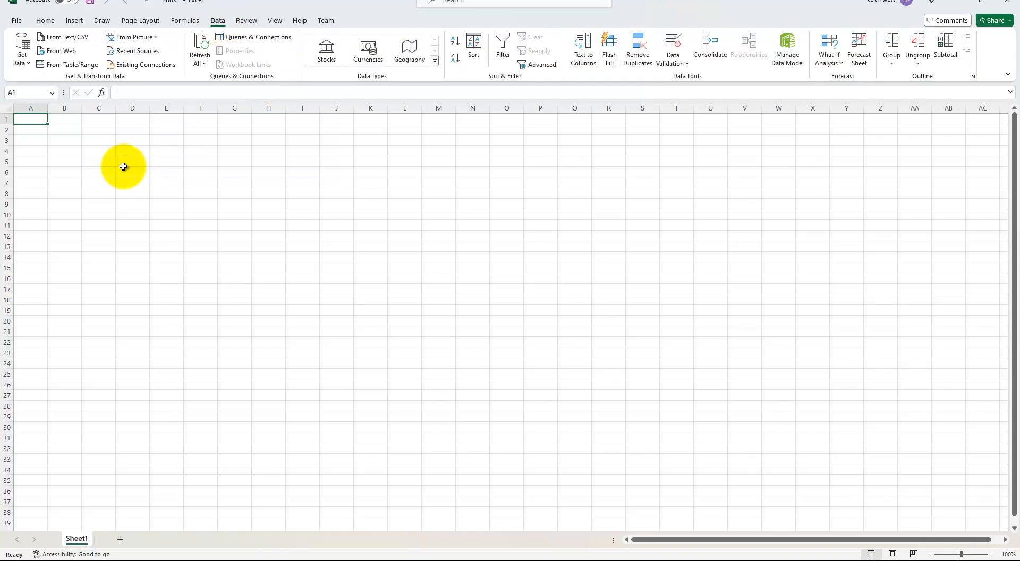
click(77, 38)
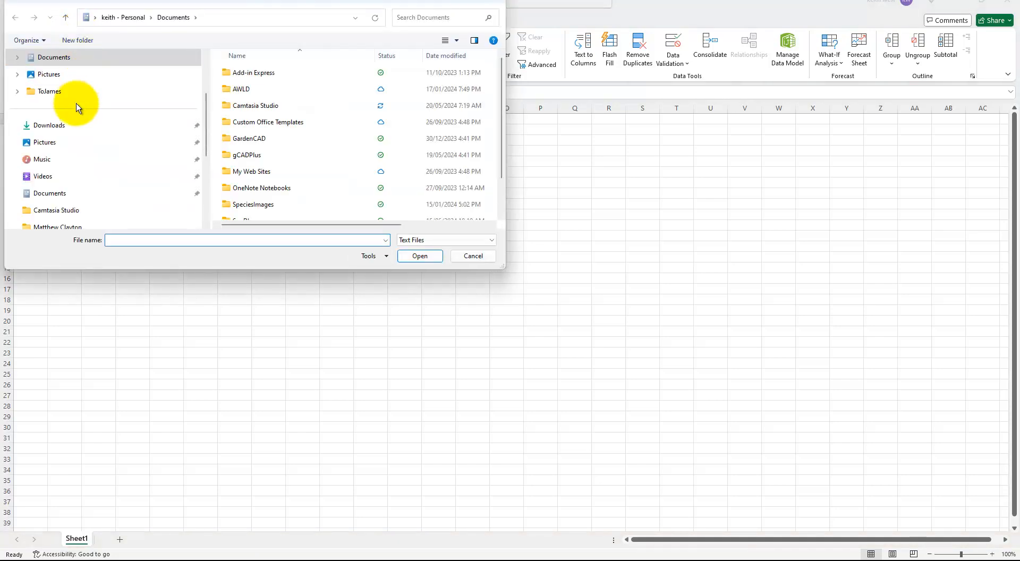
scroll(118, 191, down, 2)
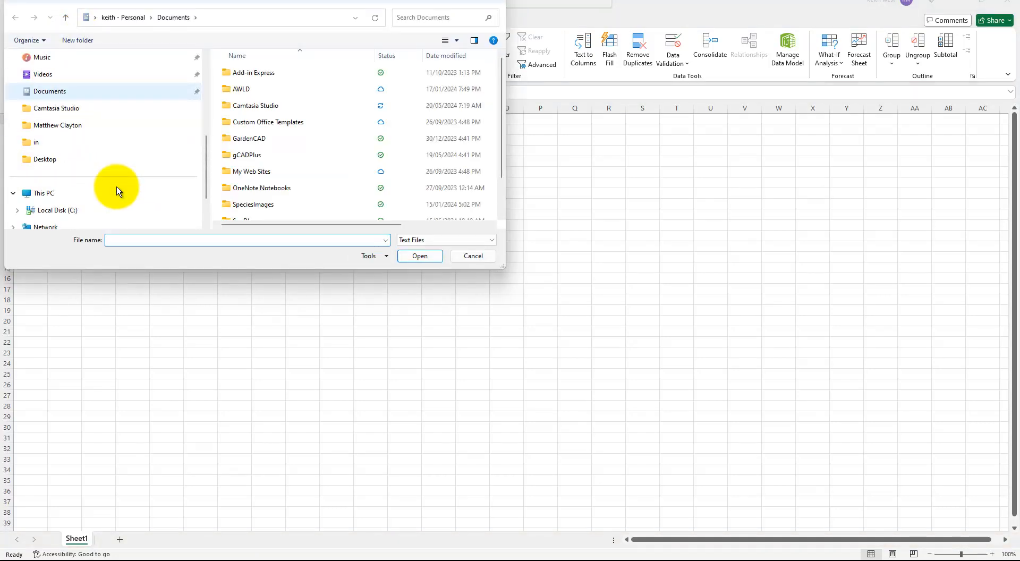
scroll(118, 190, down, 1)
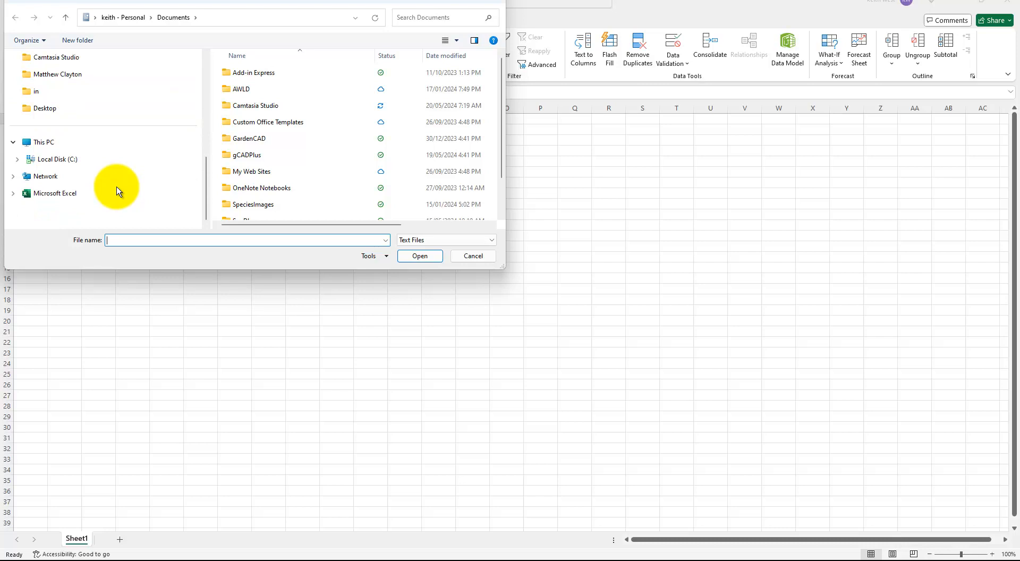
click(49, 112)
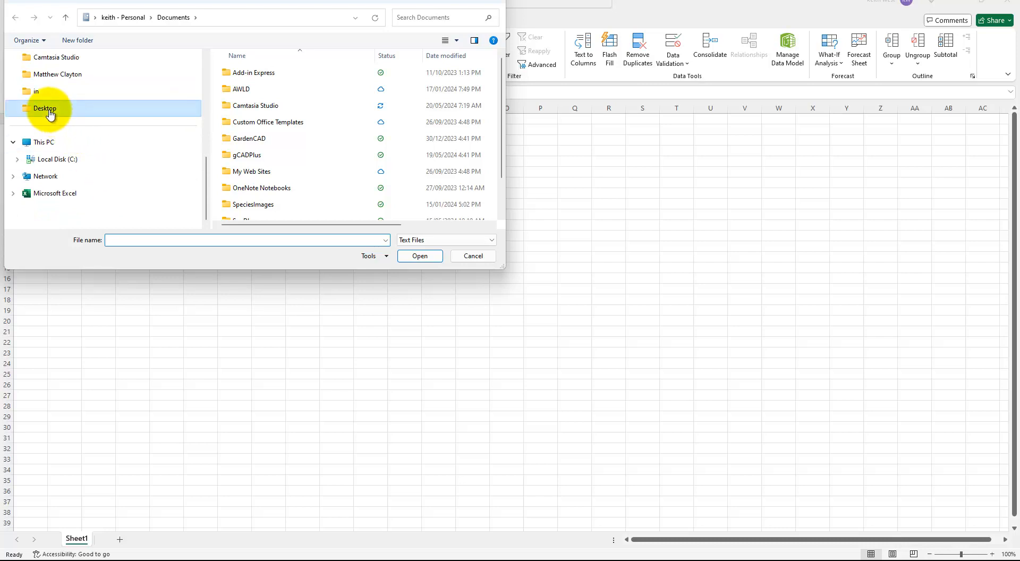
click(247, 74)
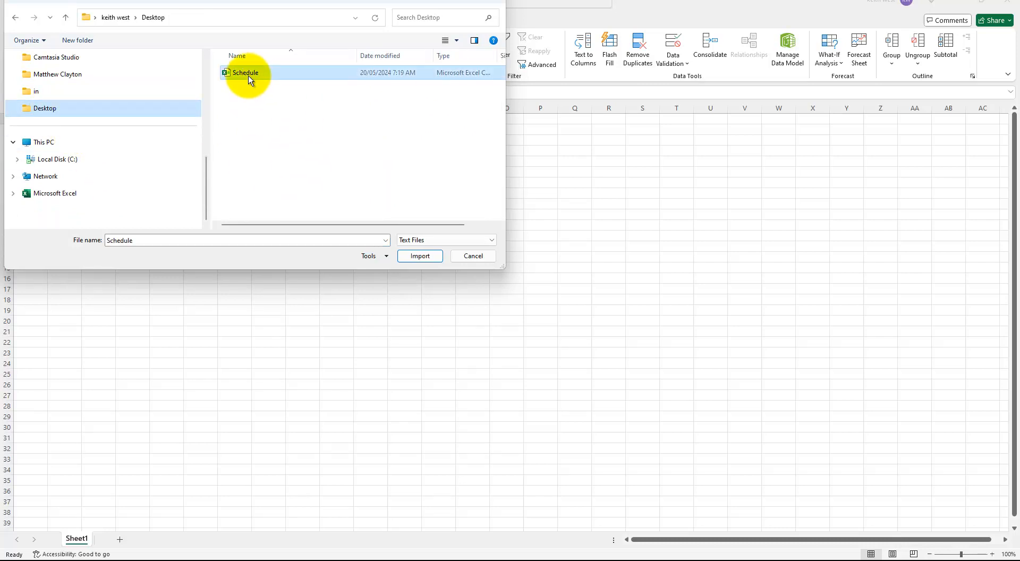
click(420, 257)
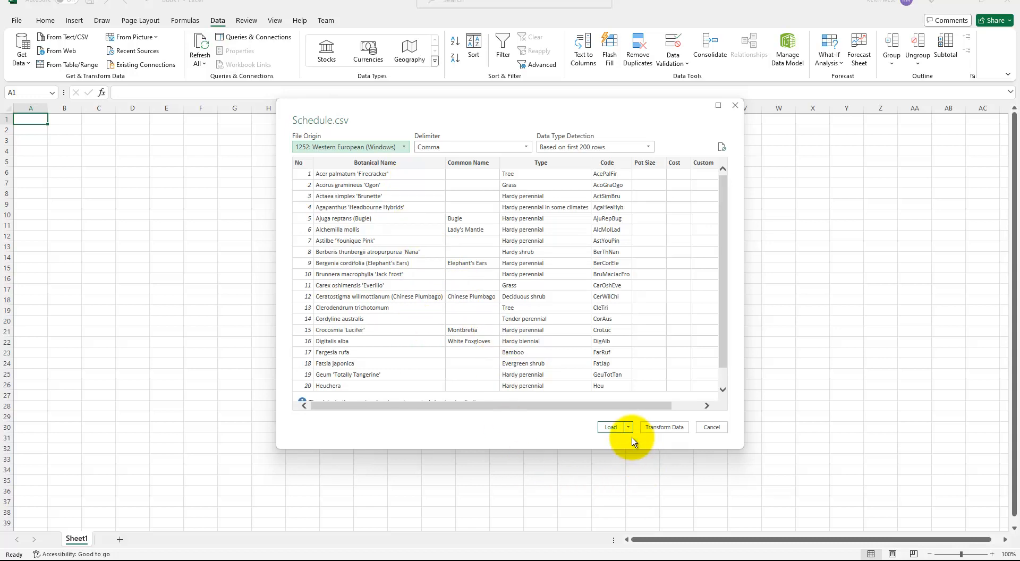
Step: Transform the imported schedule data by removing the No column, and load the result into the workbook
click(675, 427)
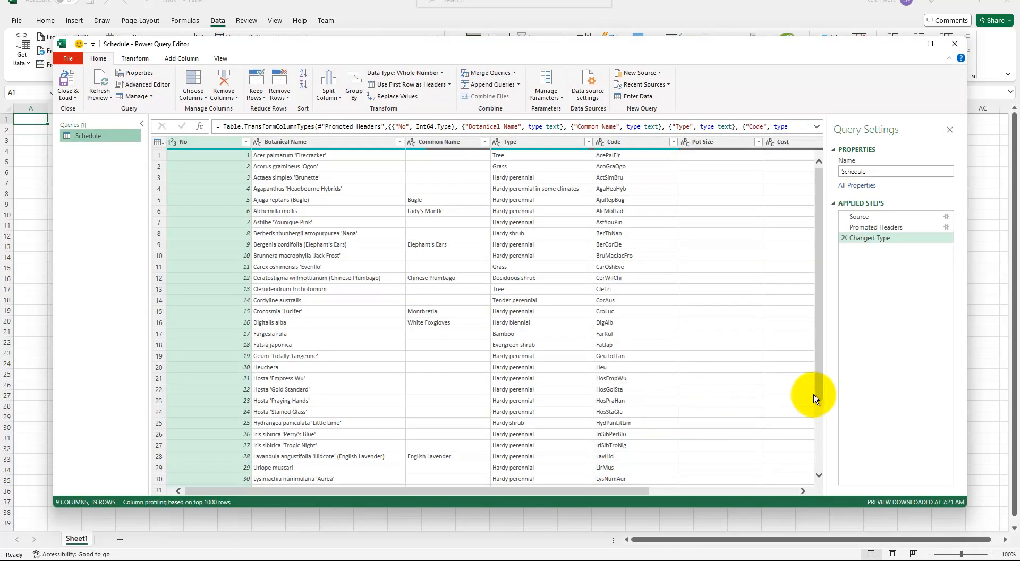
drag(817, 396, 817, 488)
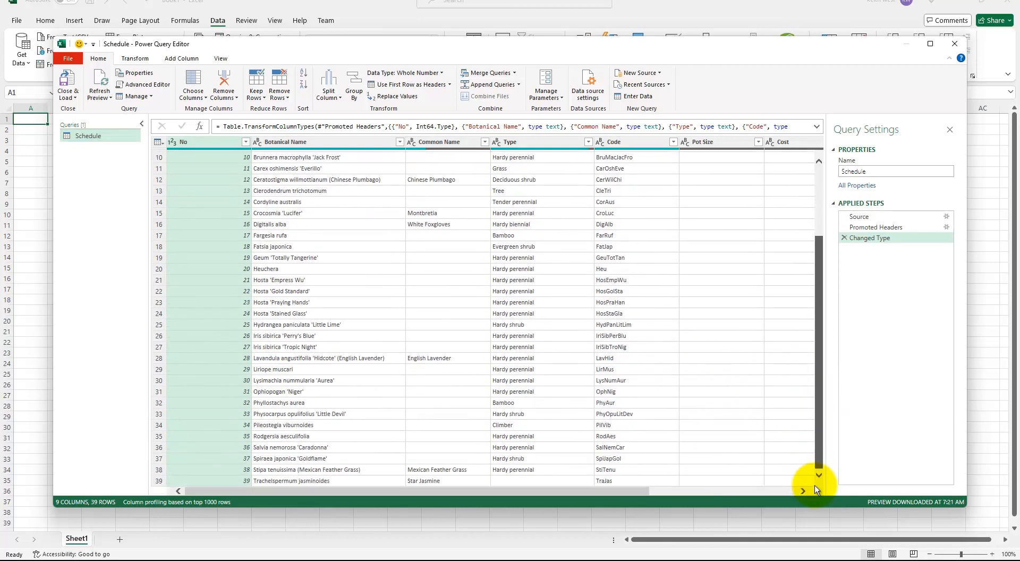
scroll(429, 394, up, 3)
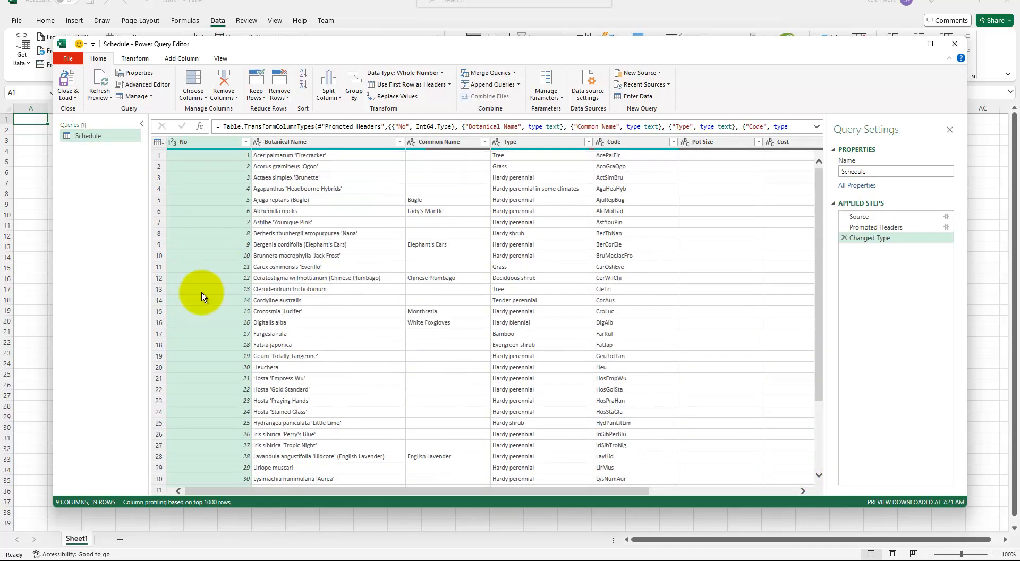
right_click(196, 143)
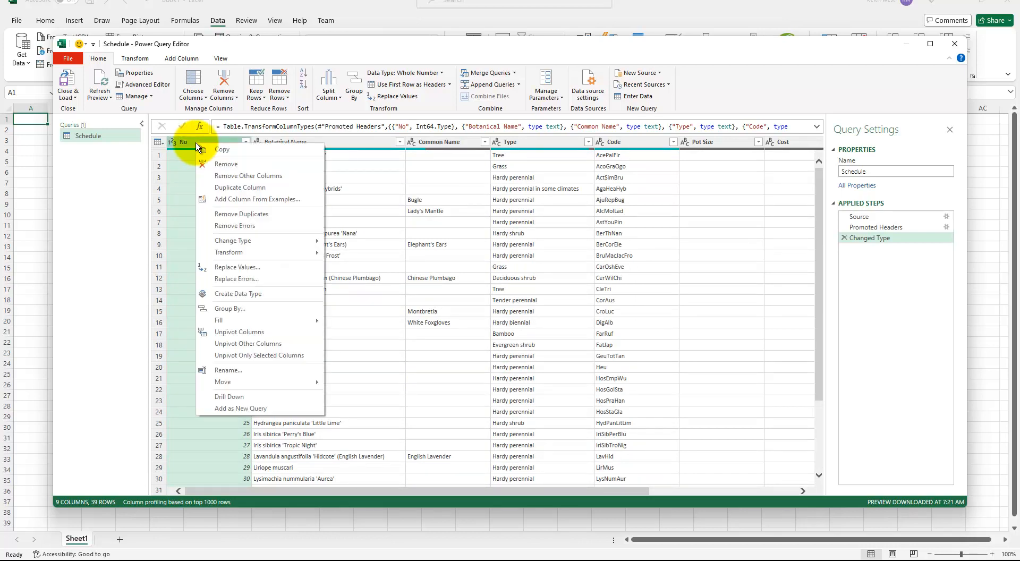
click(234, 164)
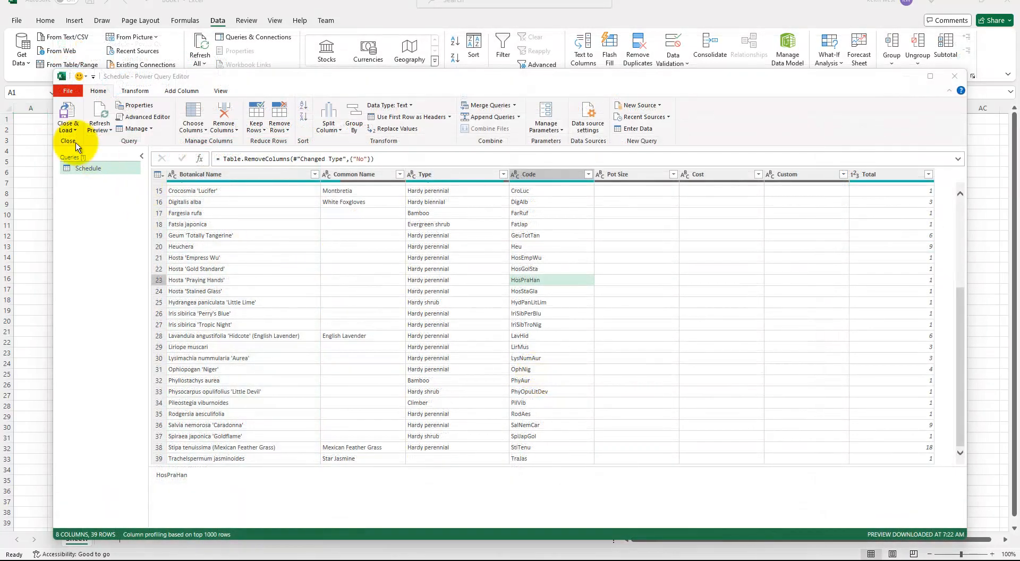
click(67, 126)
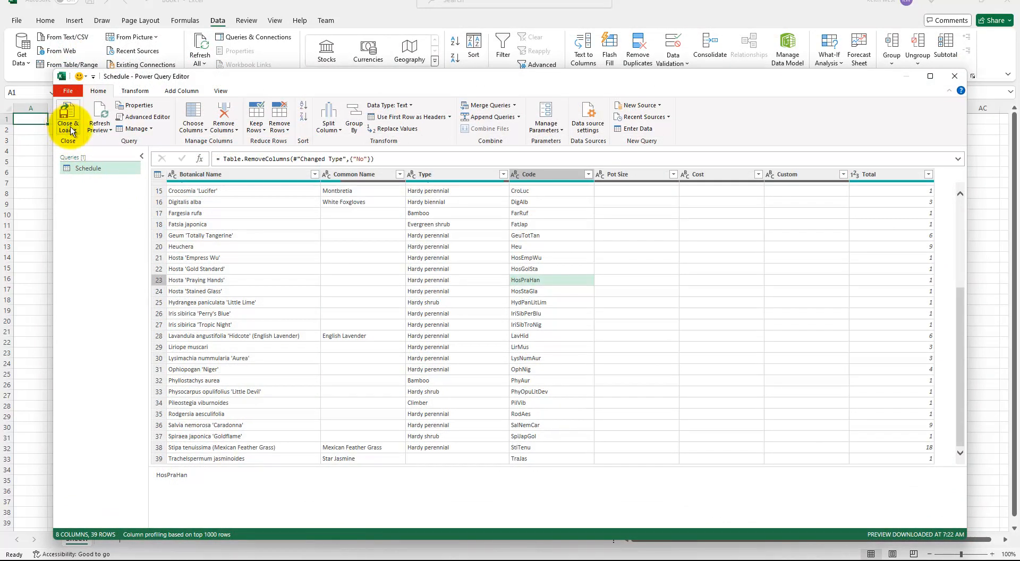
click(71, 121)
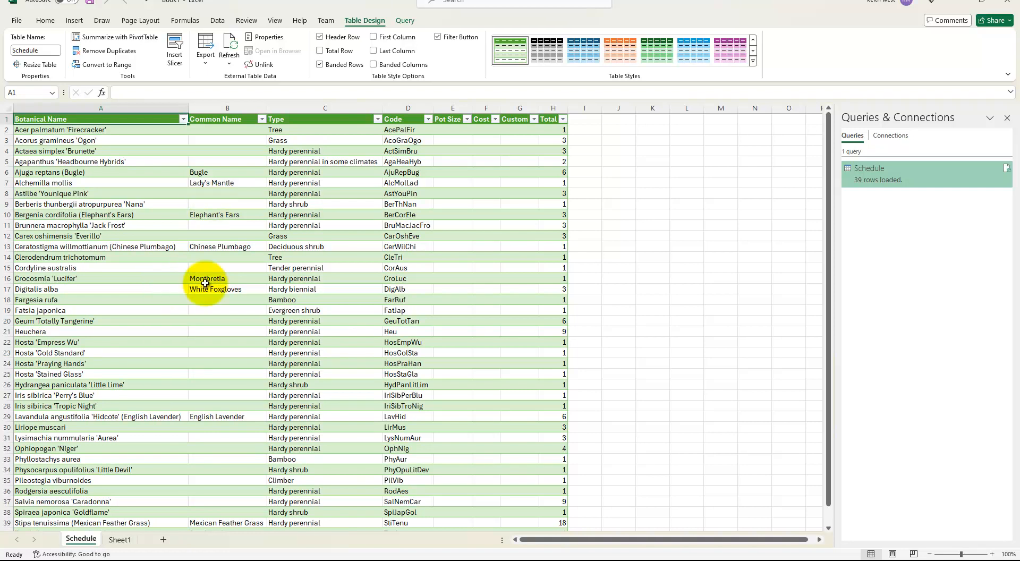
Step: Shorten the English lavender's botanical name in cell A29 to Lavandula angustifolia 'Hidcote'
scroll(208, 299, down, 1)
scroll(208, 298, down, 1)
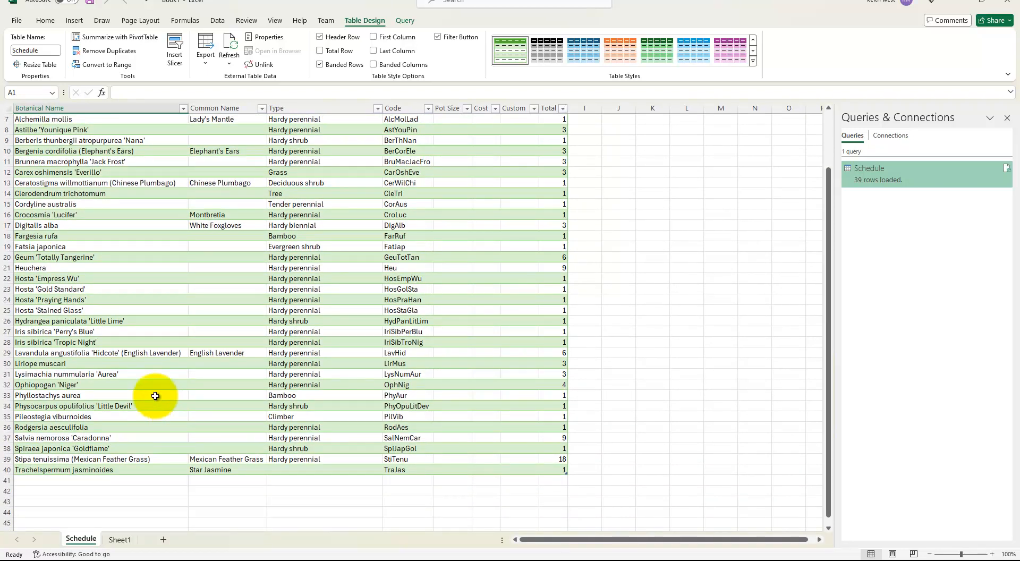
click(150, 357)
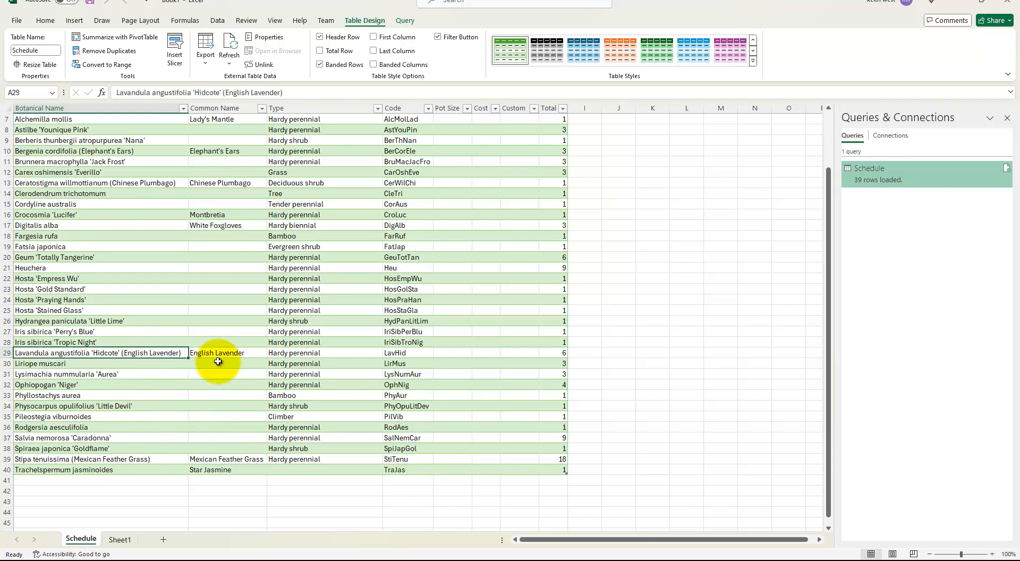
click(291, 97)
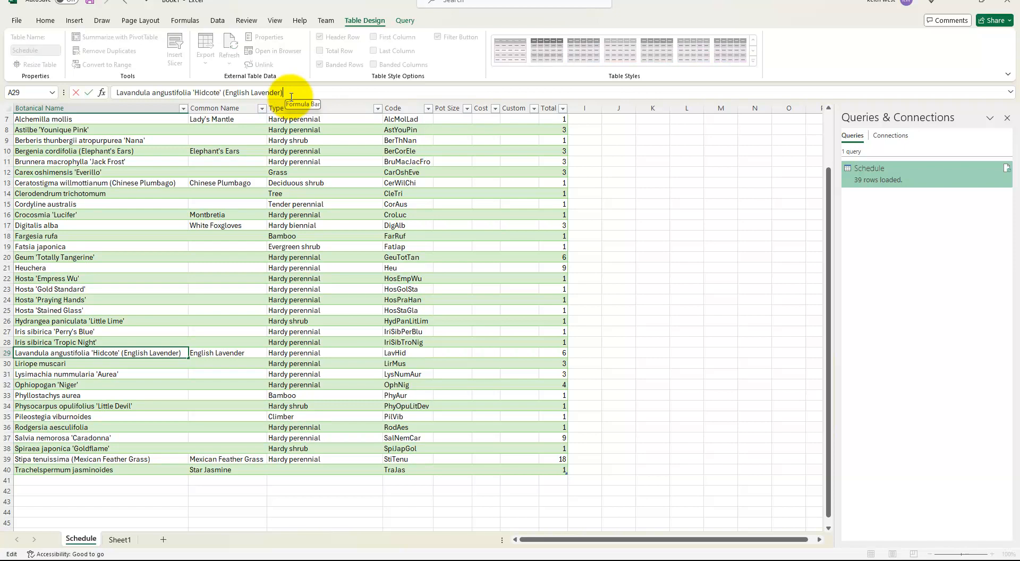
key(BackSpace)
key(BackSpace)
key(BackSpace)
key(BackSpace)
key(BackSpace)
key(BackSpace)
key(BackSpace)
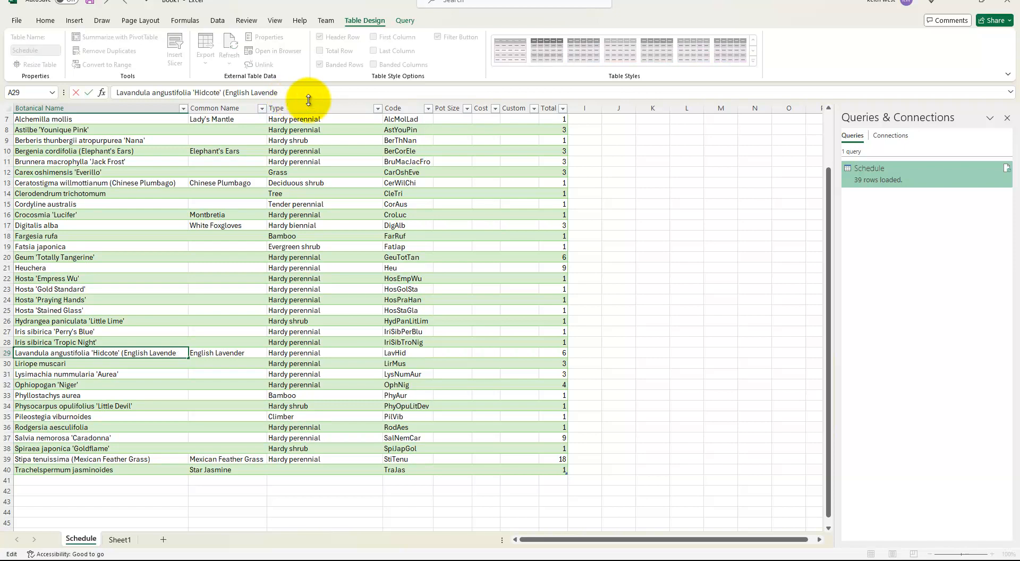
key(BackSpace)
key(BackSpace)
key(BackSpace)
key(BackSpace)
key(BackSpace)
key(BackSpace)
key(BackSpace)
key(BackSpace)
key(BackSpace)
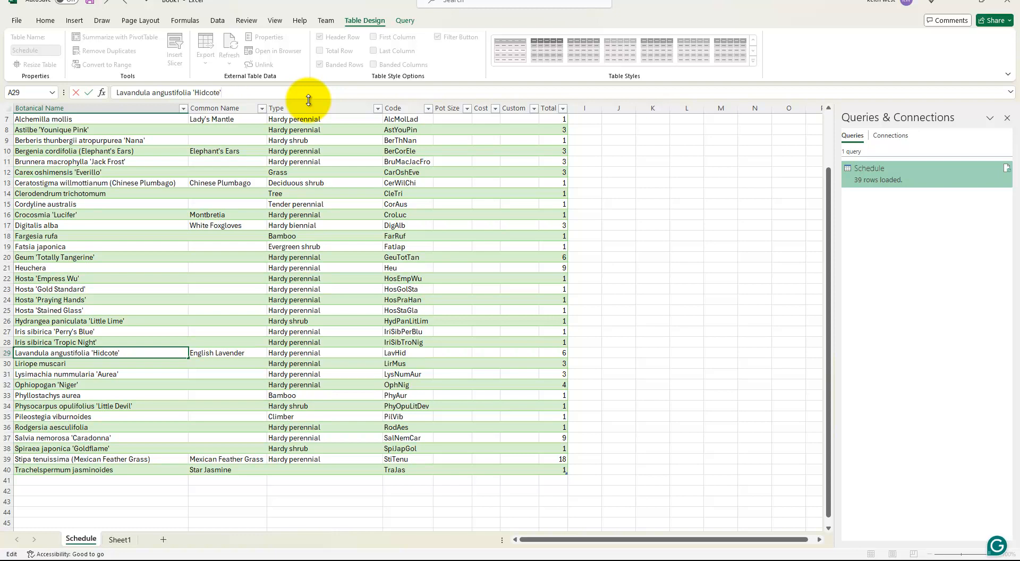
click(88, 92)
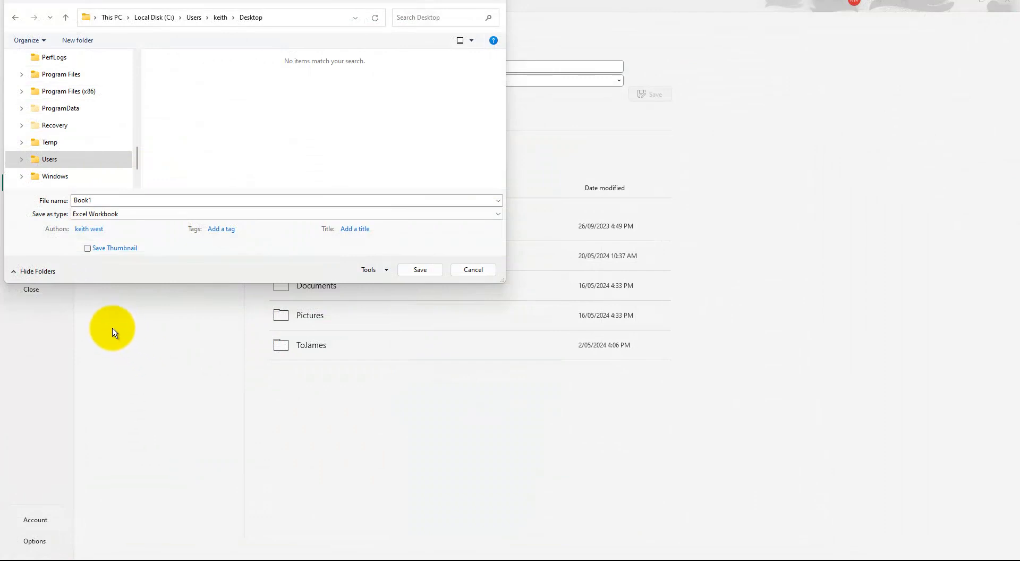
Step: Save only the active schedule sheet to the Desktop as a Text (Tab delimited) file named Test2
click(499, 200)
click(499, 201)
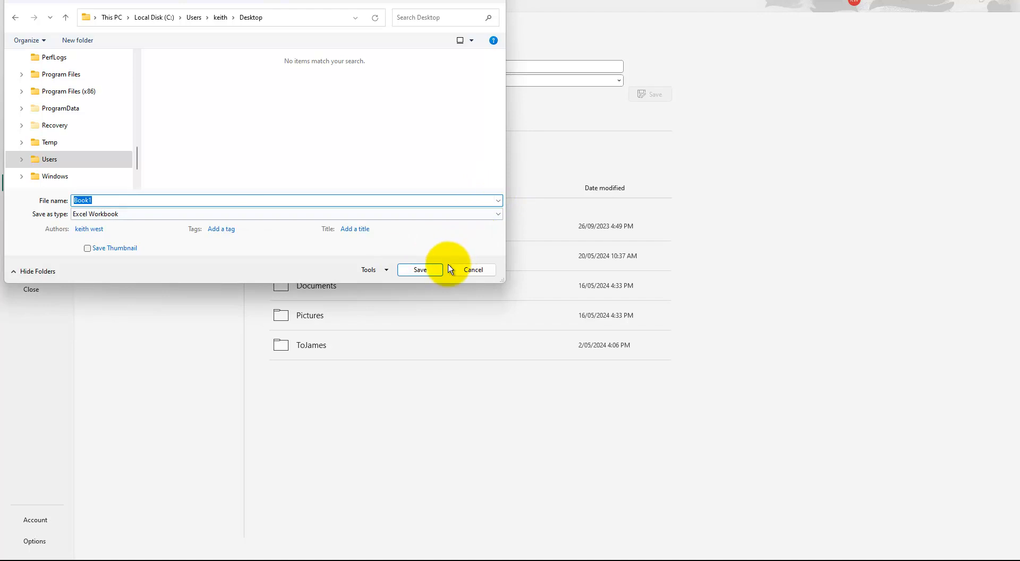
click(499, 214)
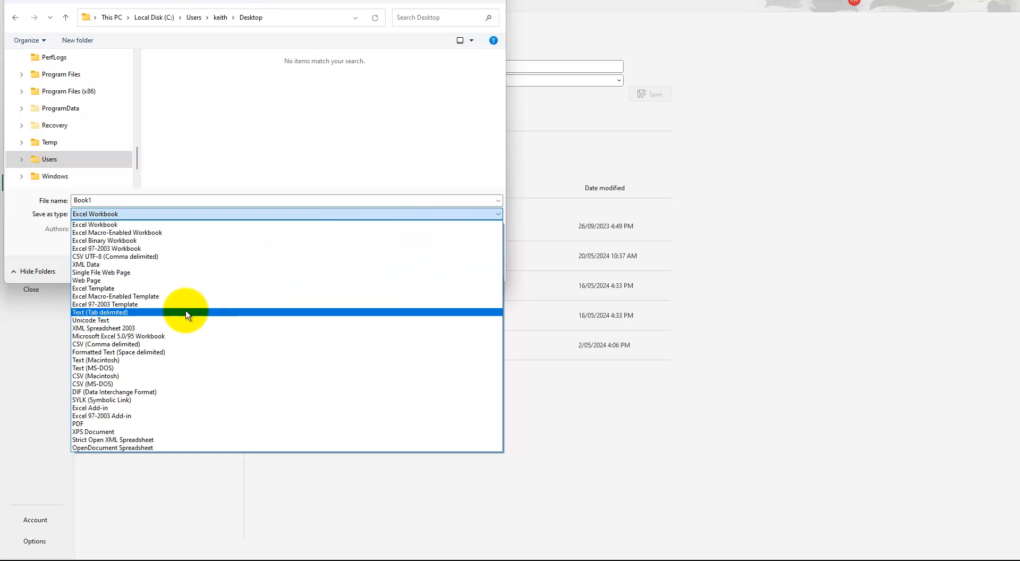
click(122, 313)
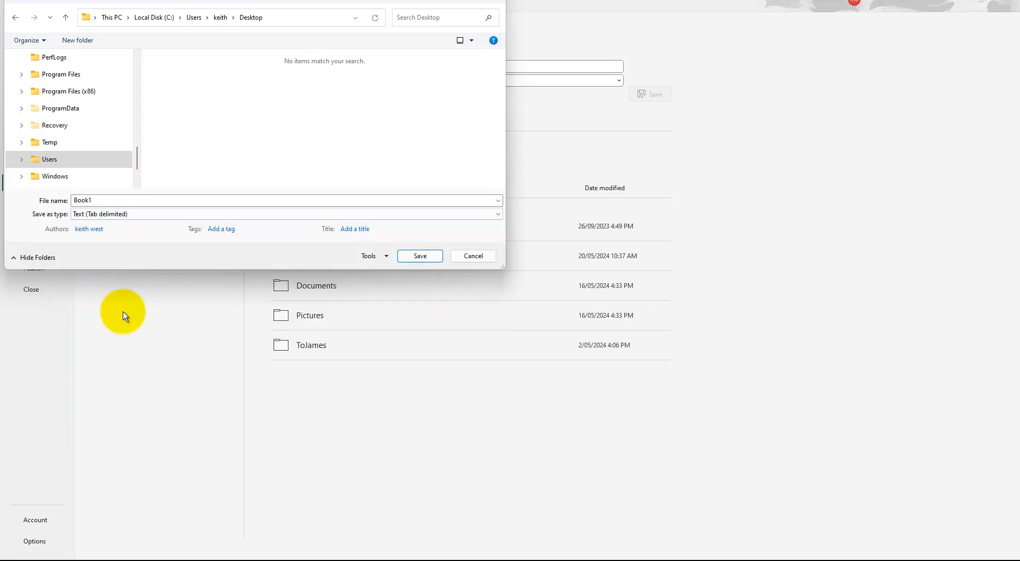
double_click(104, 200)
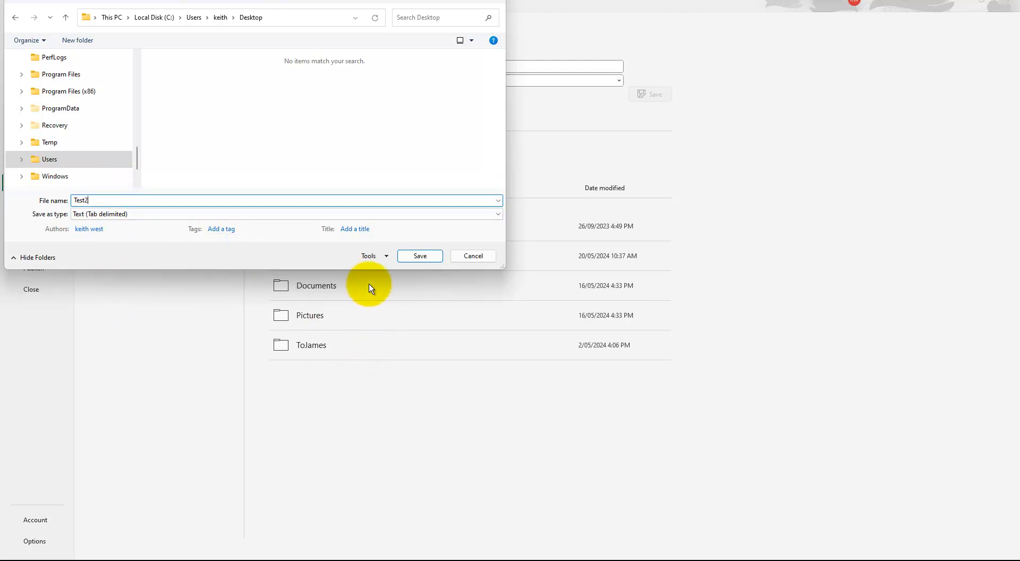
click(420, 257)
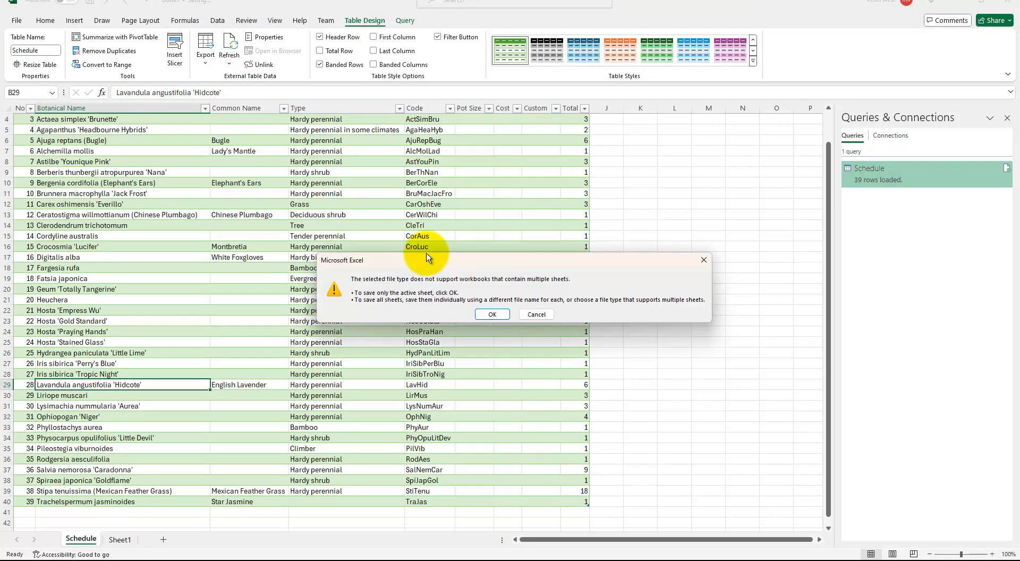
click(494, 315)
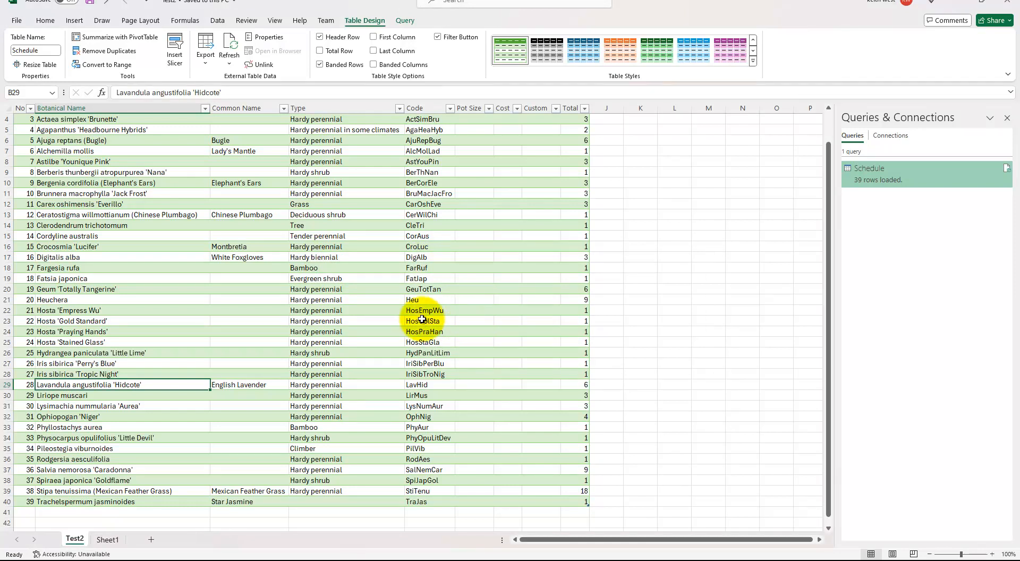
Step: Switch to File Explorer and select the Test2 text document in the user's Desktop folder under C:\Users
mouse_move(440, 552)
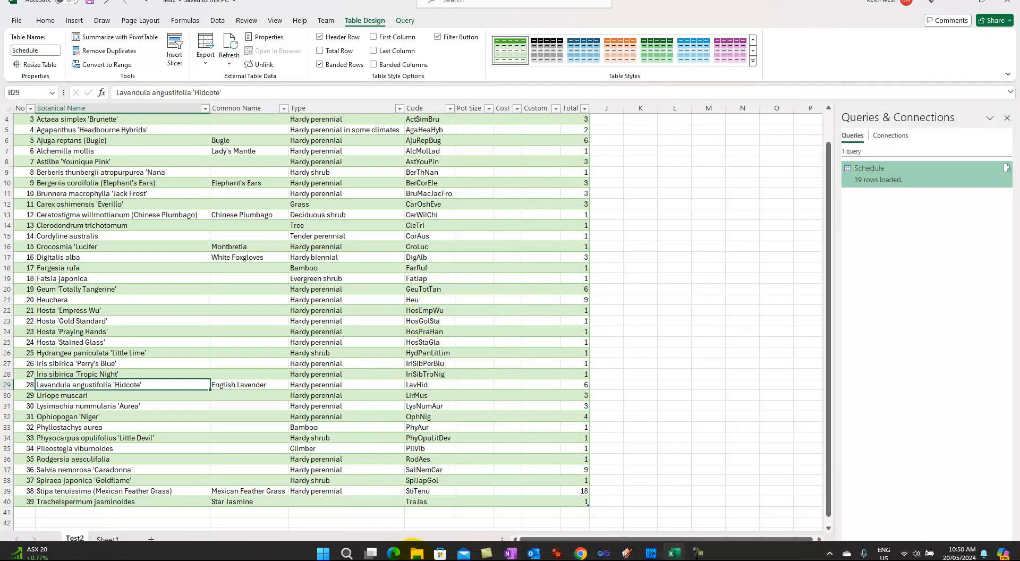
click(417, 550)
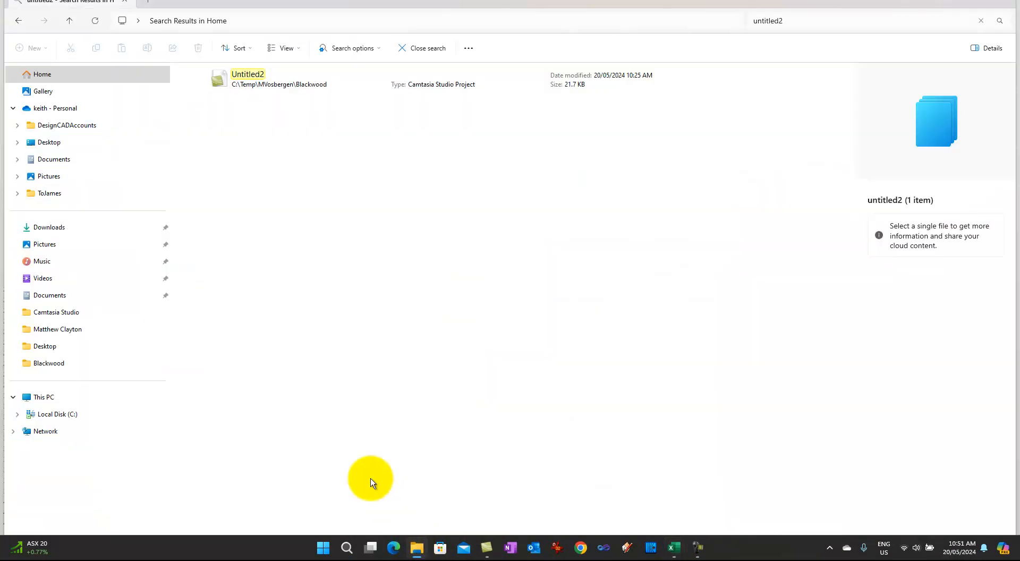
click(64, 419)
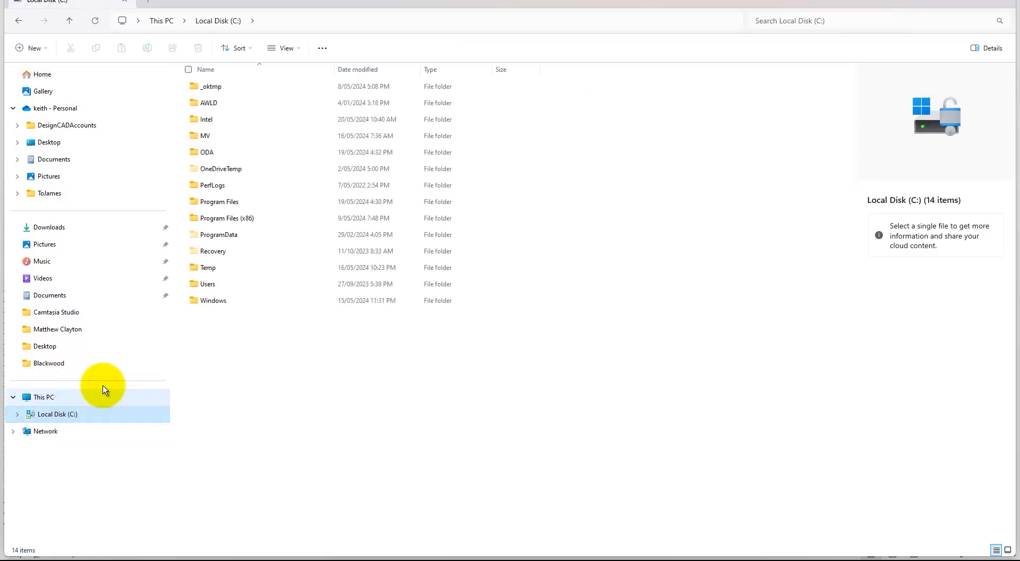
double_click(207, 285)
click(194, 102)
double_click(194, 102)
double_click(198, 152)
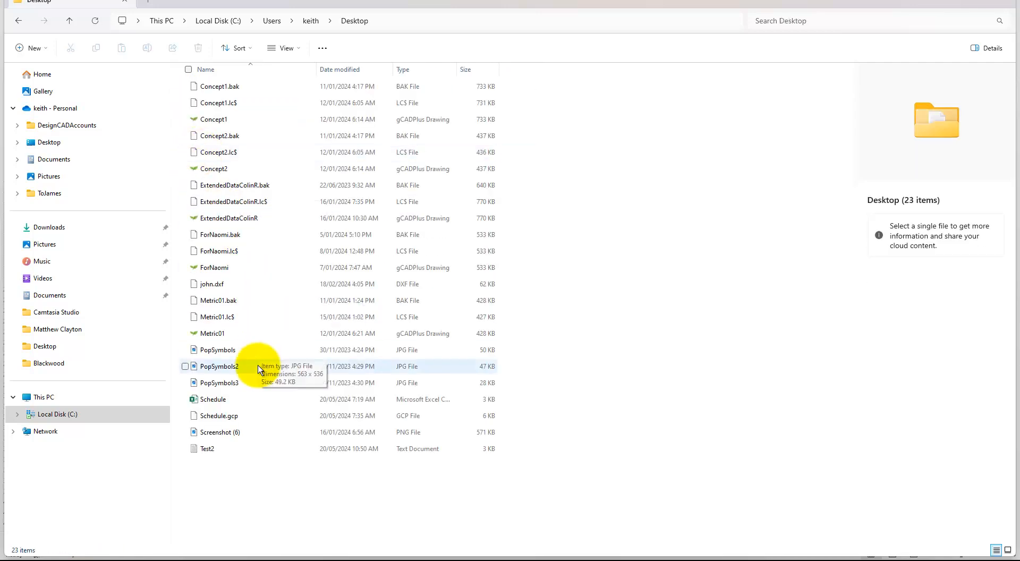
click(249, 448)
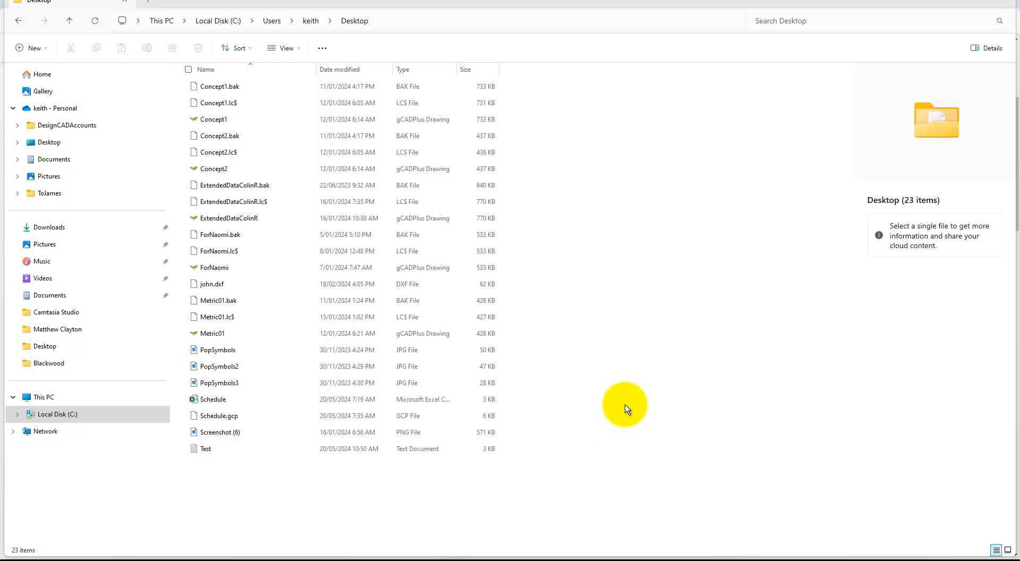
Step: Show file name extensions for the files in the Desktop folder
click(294, 53)
mouse_move(322, 248)
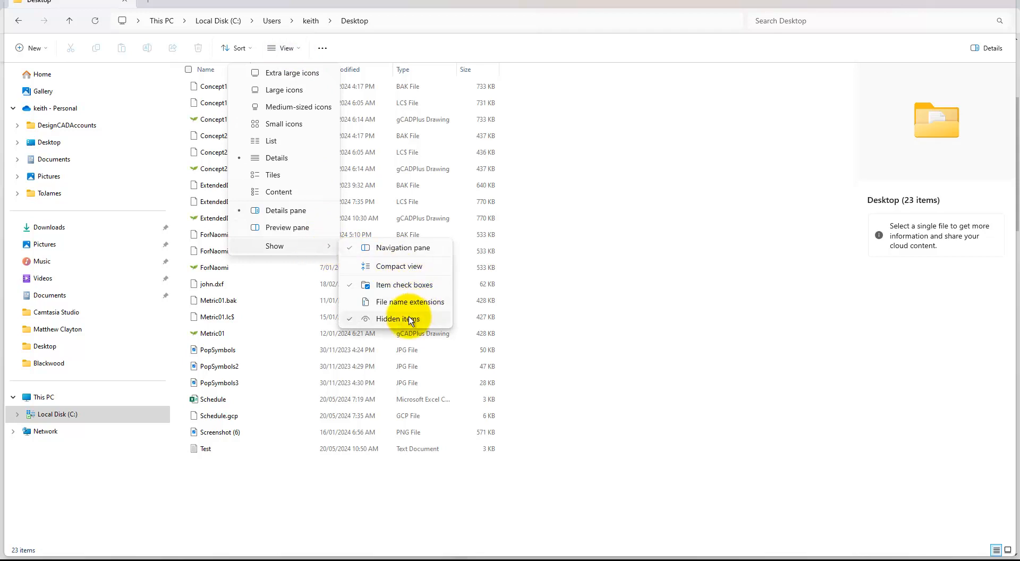
click(396, 303)
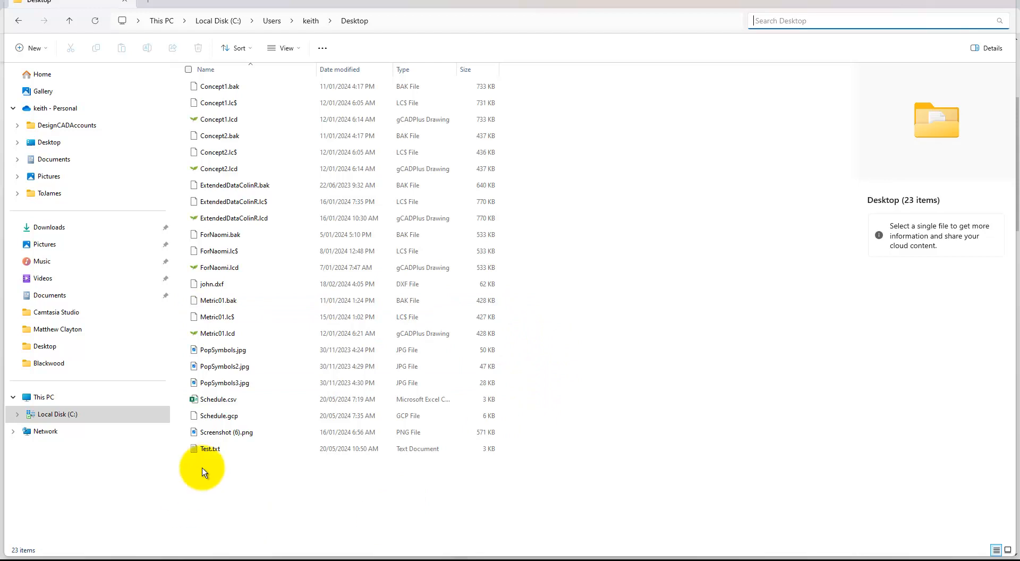
Step: Examine the general and detailed file properties of Test.txt
click(210, 449)
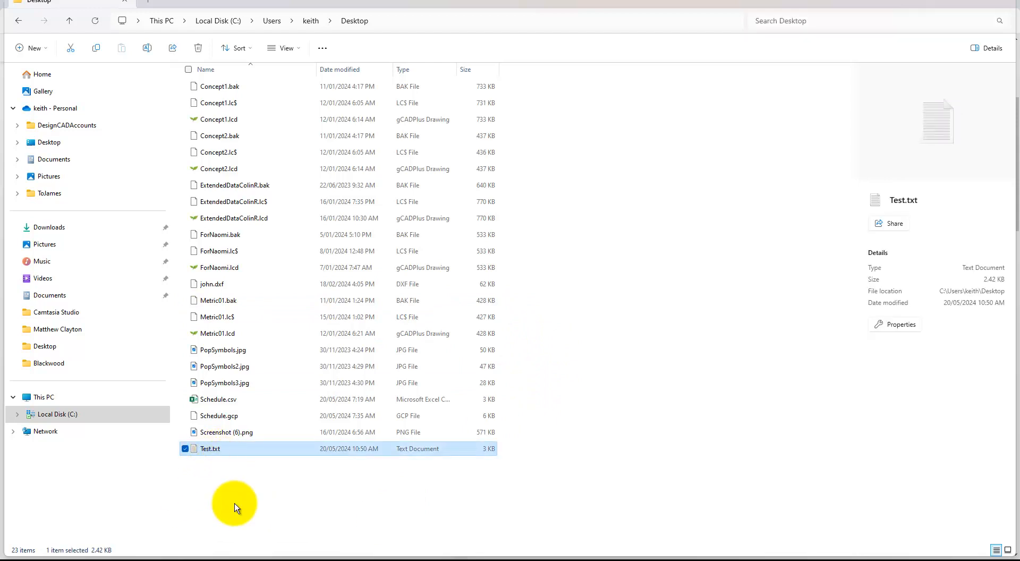
right_click(243, 449)
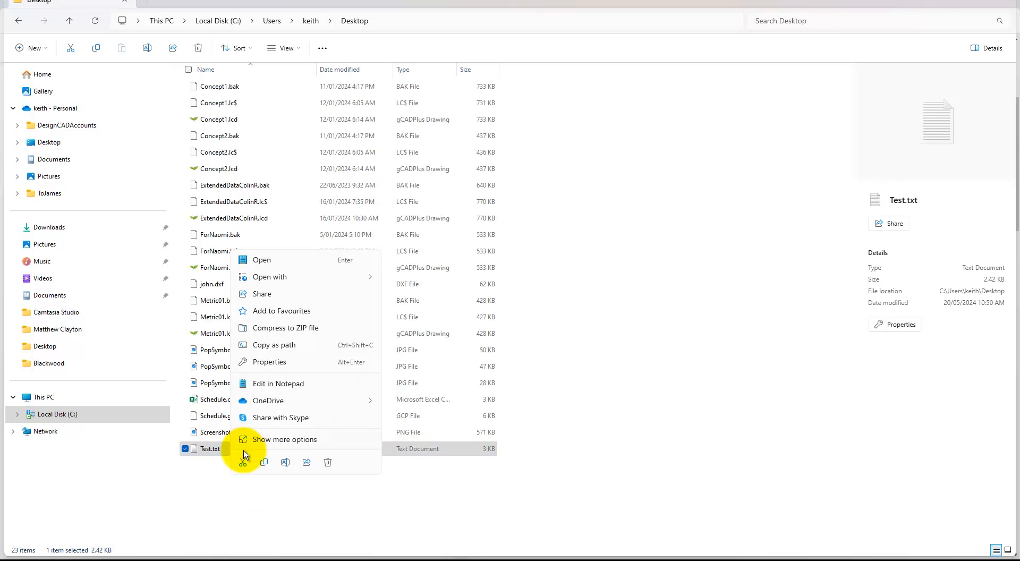
click(280, 366)
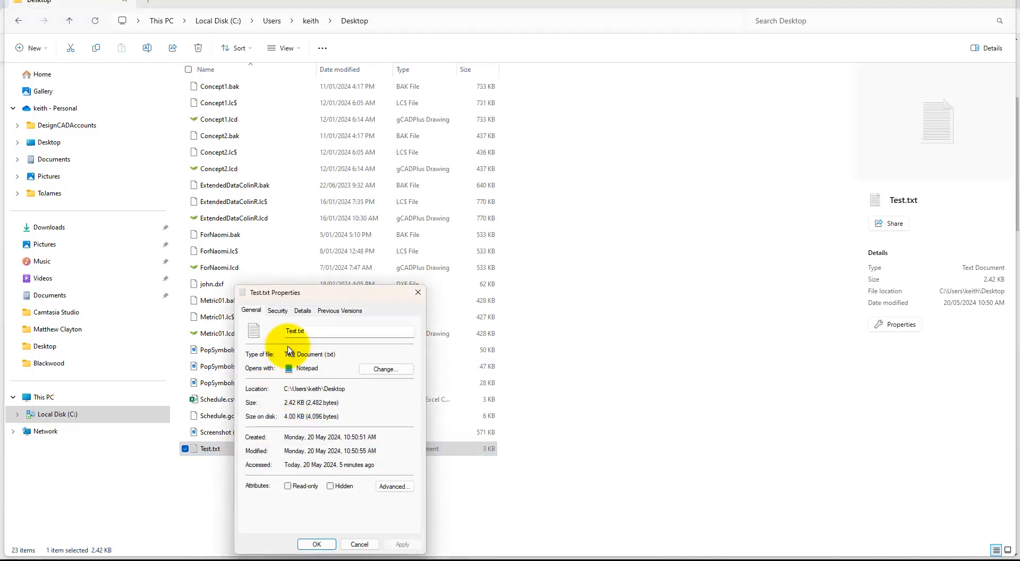
click(313, 312)
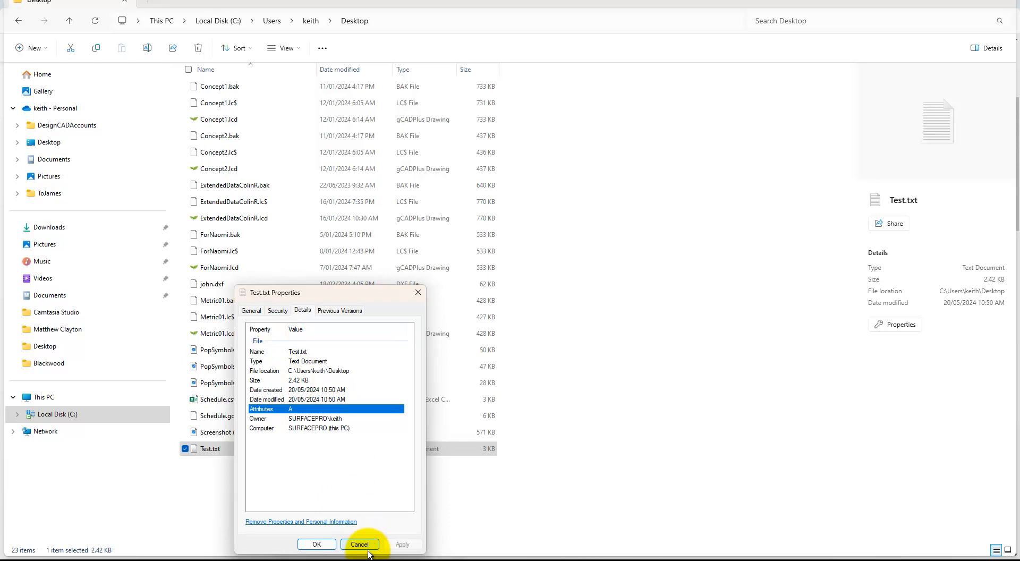
click(418, 291)
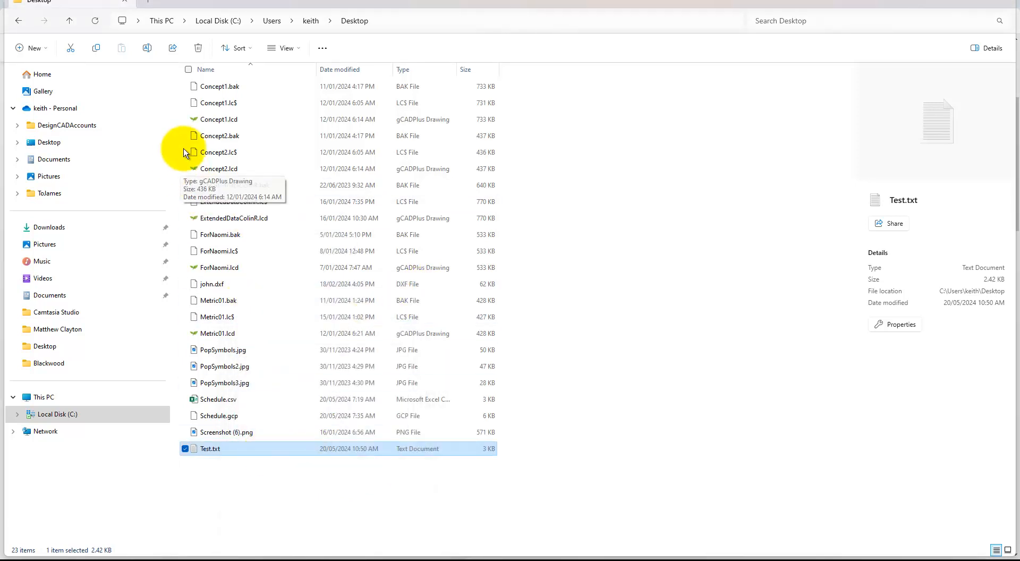
Step: Rename Test.txt to Test.gcp and accept the change of file extension
click(149, 49)
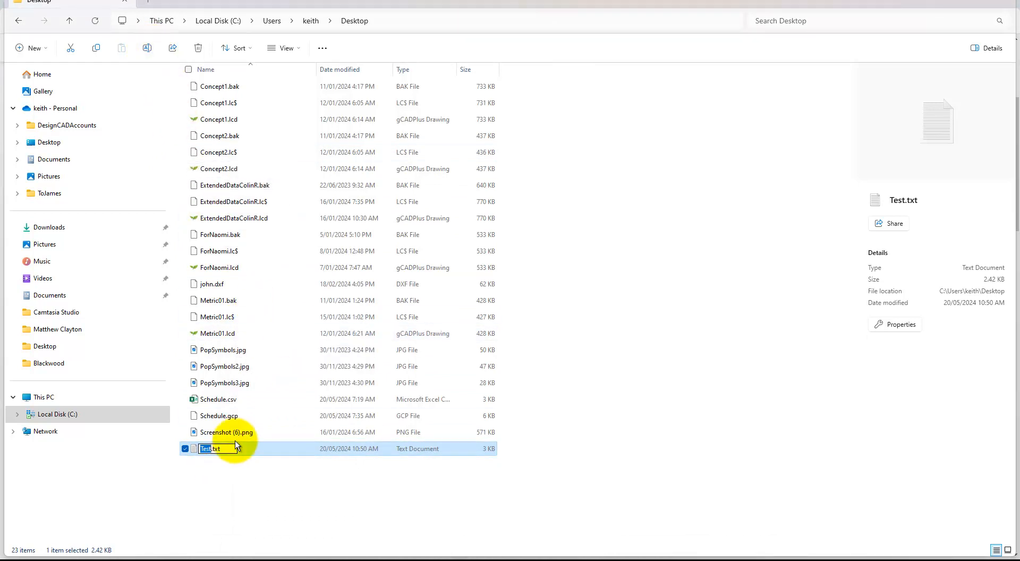
click(233, 446)
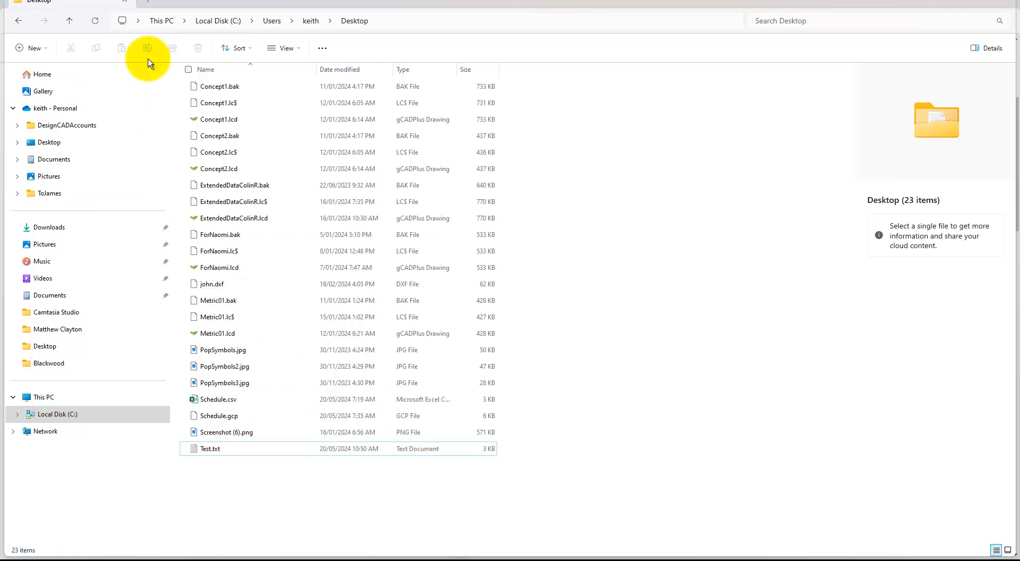
click(251, 450)
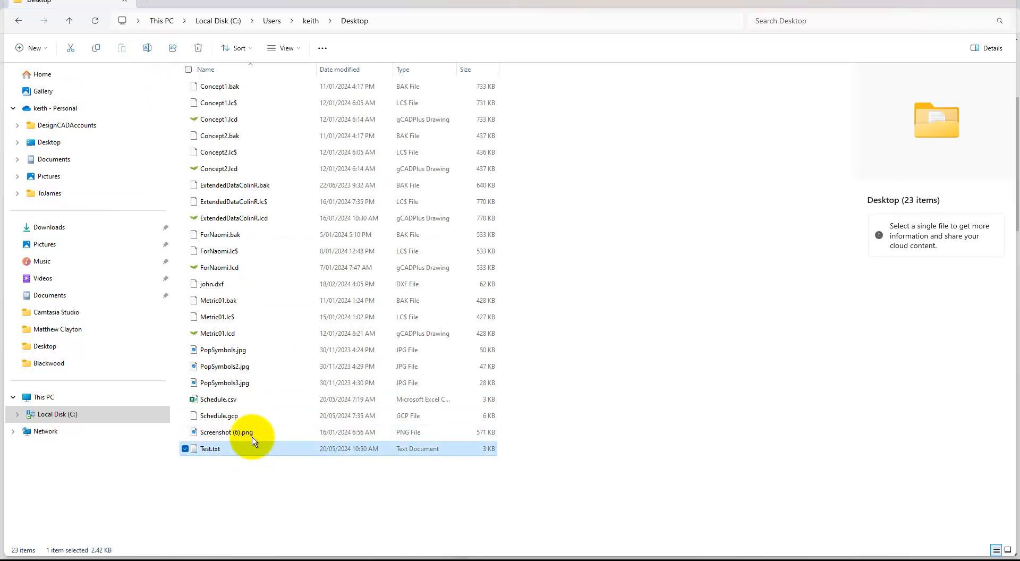
click(149, 52)
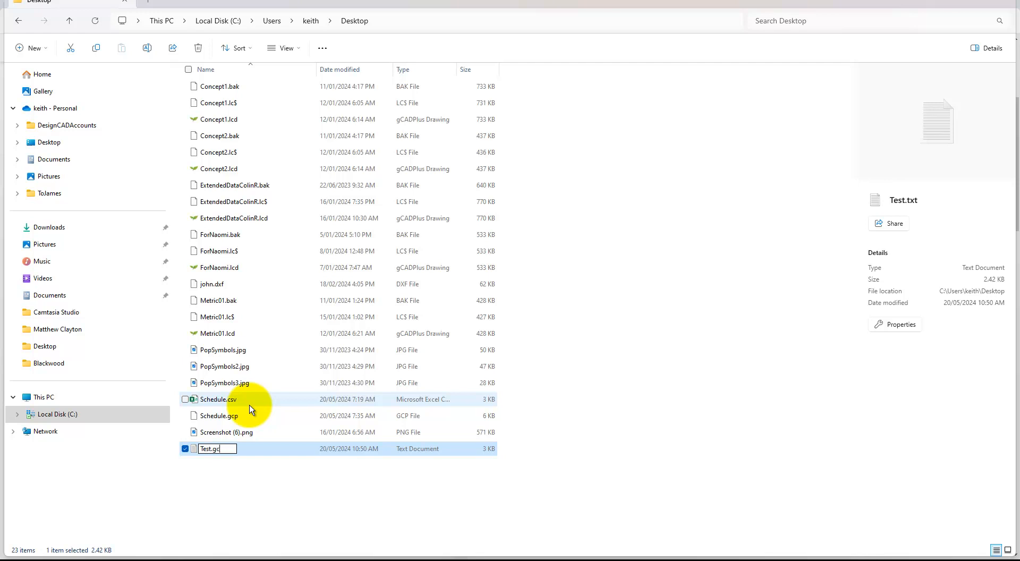
key(Return)
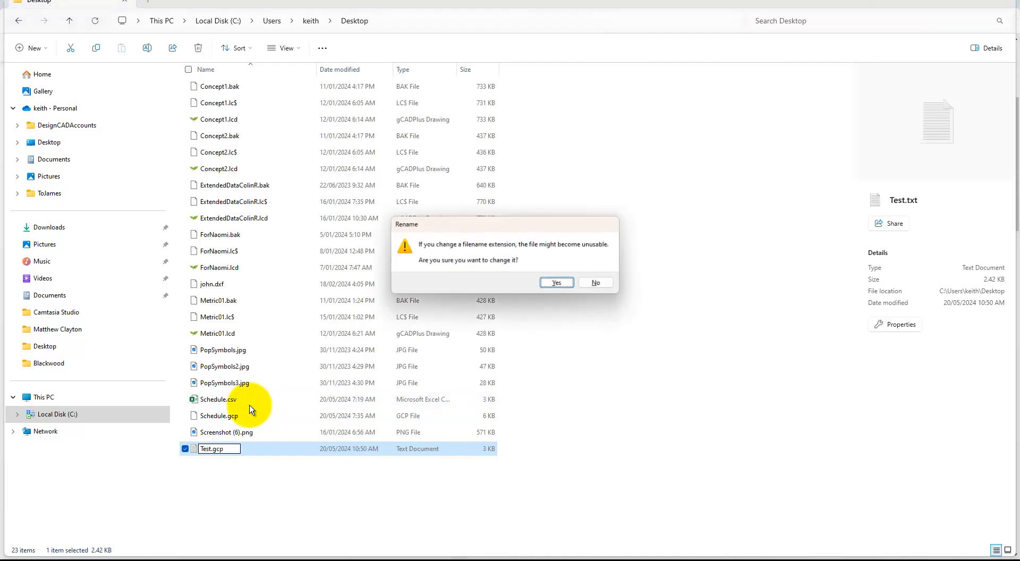
click(556, 283)
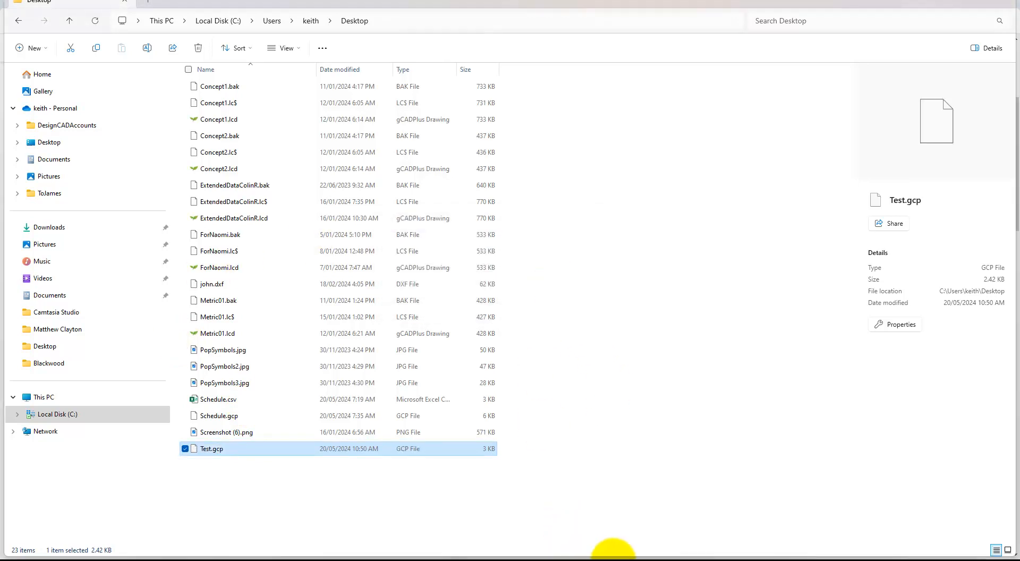
Step: Switch to gCADPlus and attach Test.gcp from the user's Desktop folder as the drawing's plant list
mouse_move(627, 548)
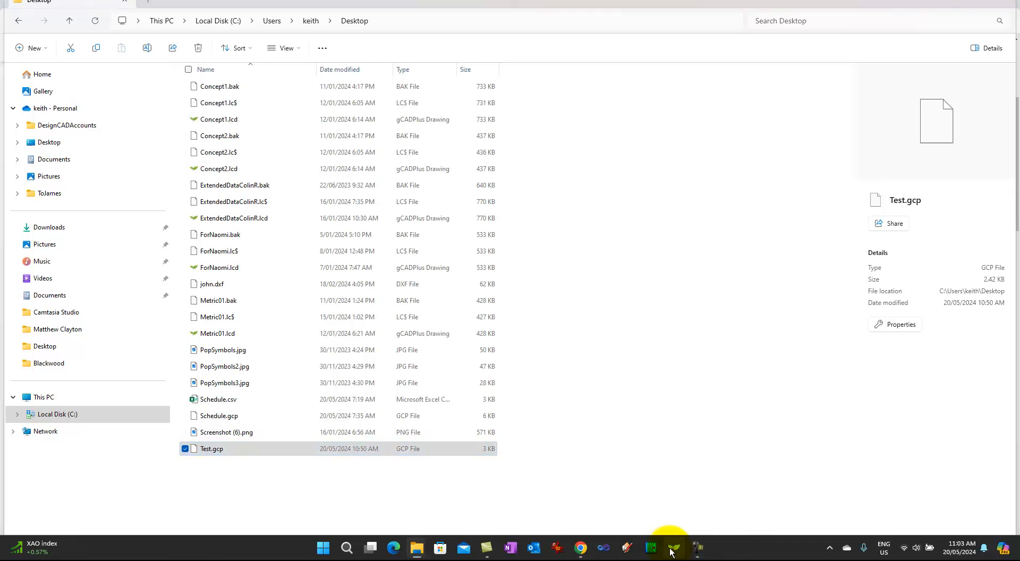
click(696, 548)
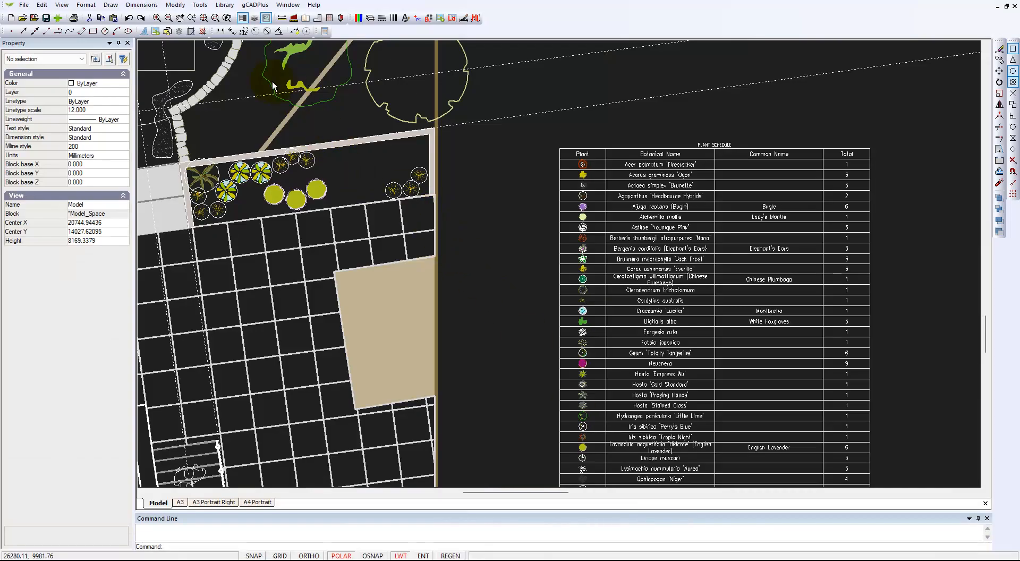
click(249, 5)
mouse_move(279, 16)
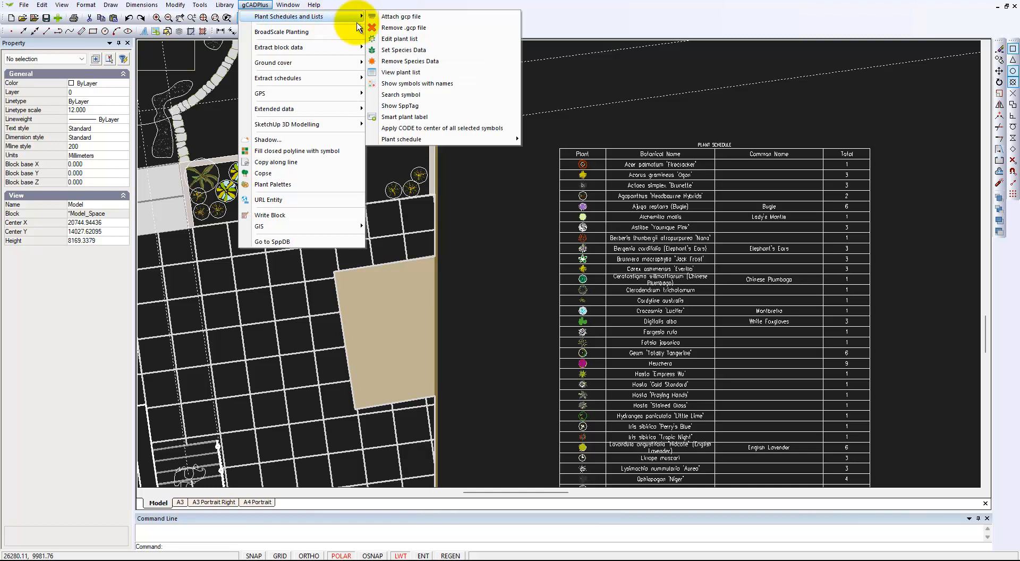
click(413, 20)
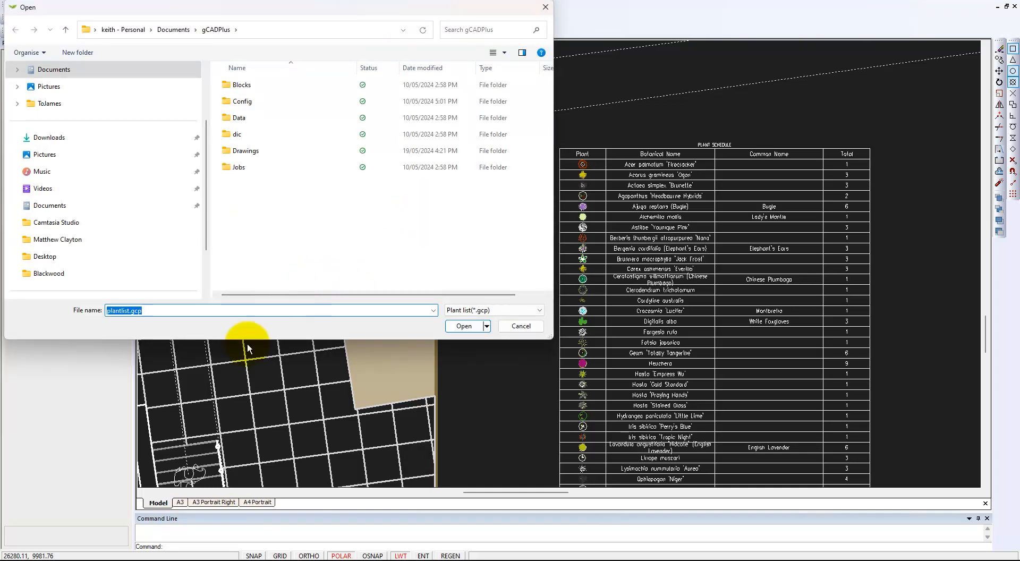
text(test)
scroll(137, 244, down, 3)
click(139, 240)
double_click(247, 284)
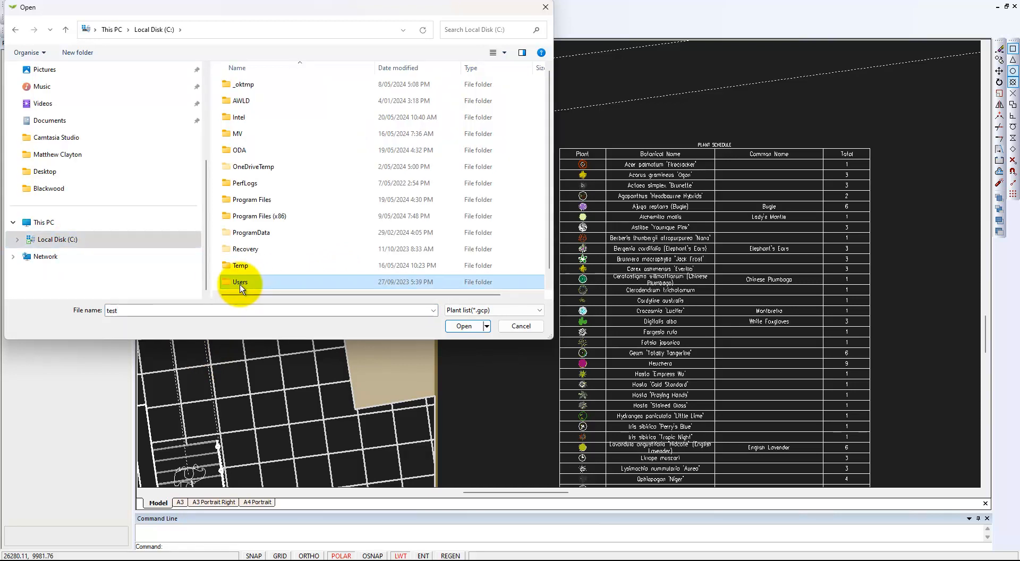
double_click(237, 105)
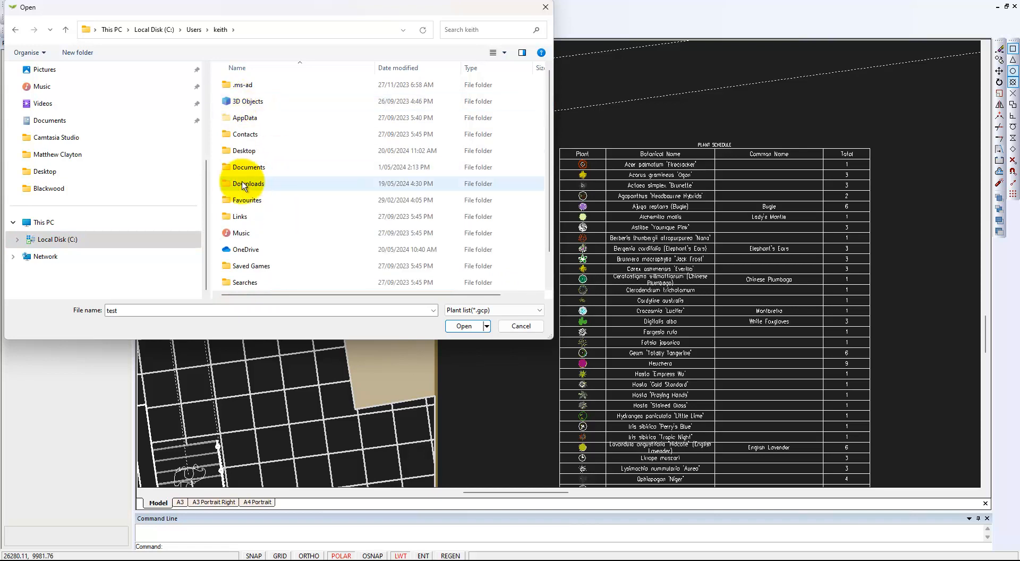
double_click(233, 152)
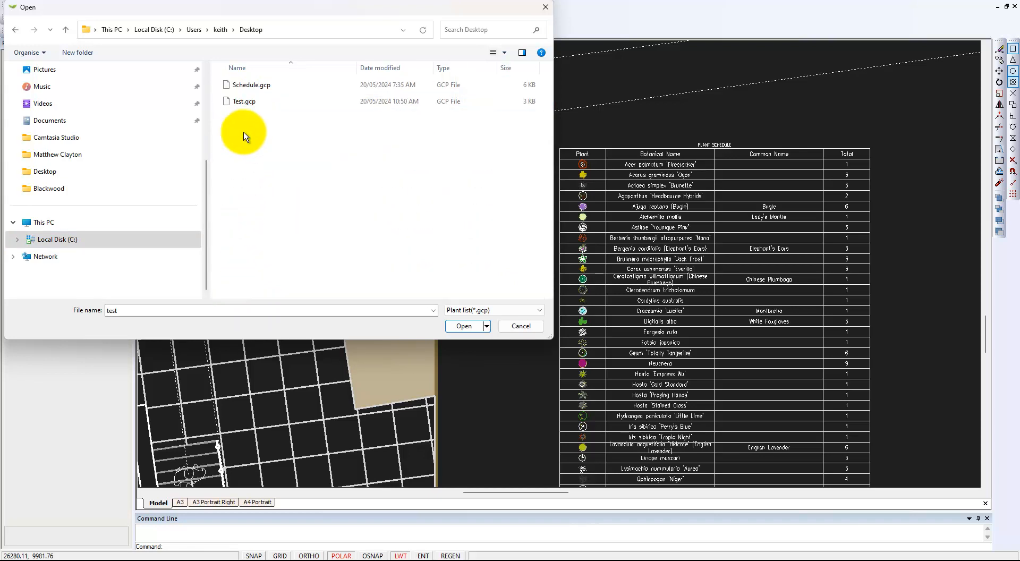
click(245, 108)
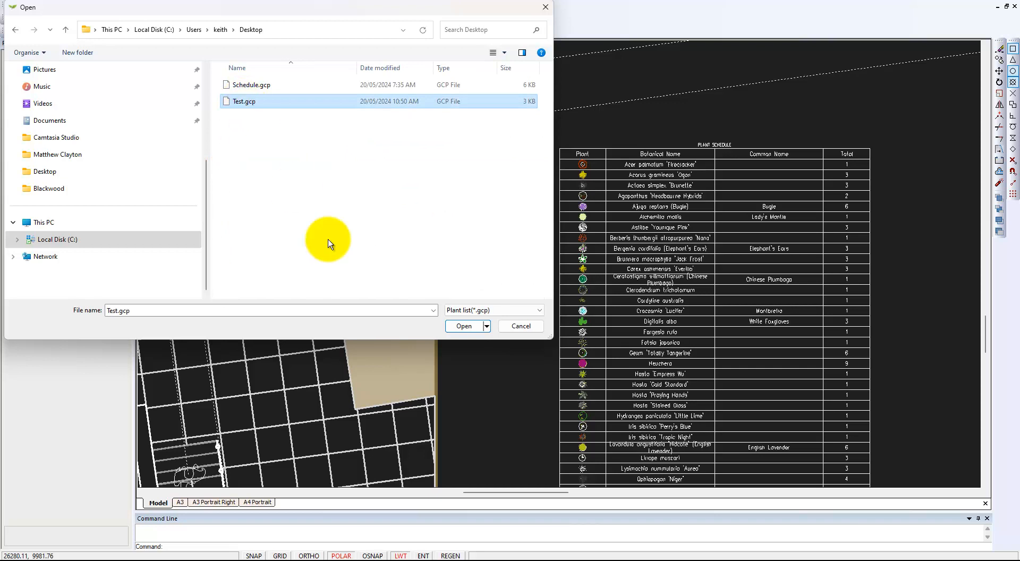
click(463, 326)
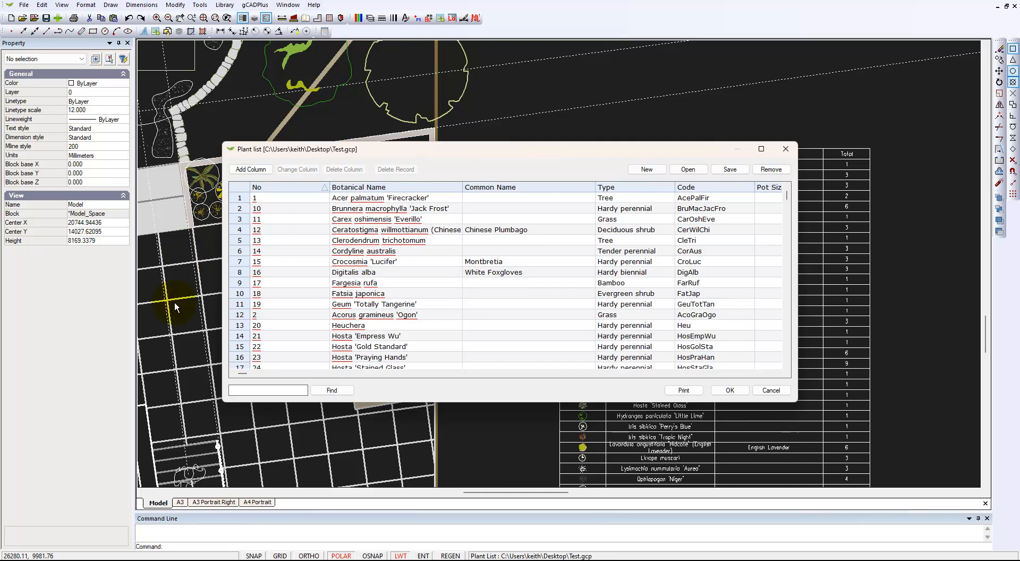
Step: Delete the No column from the attached plant list
click(281, 190)
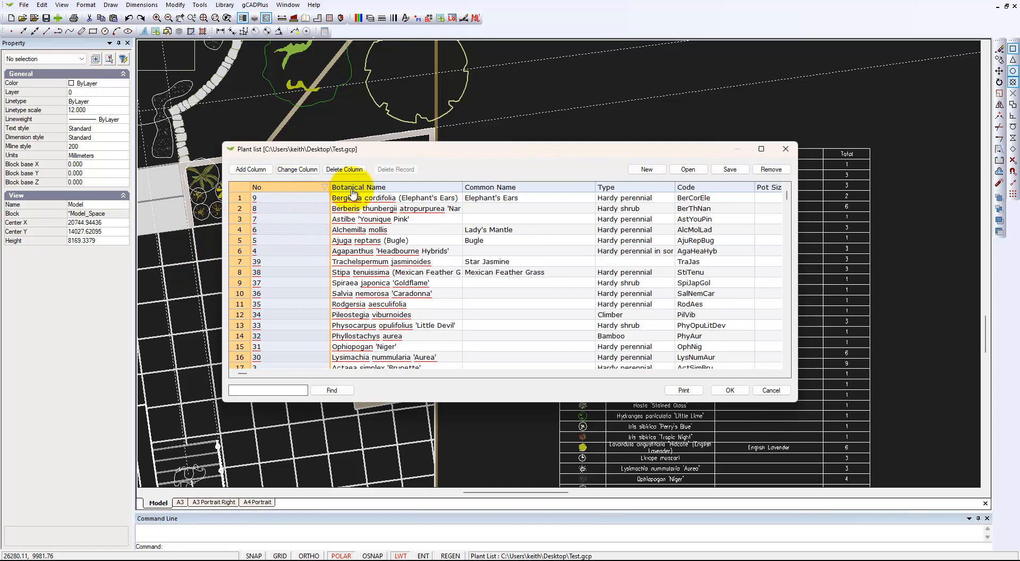
click(344, 170)
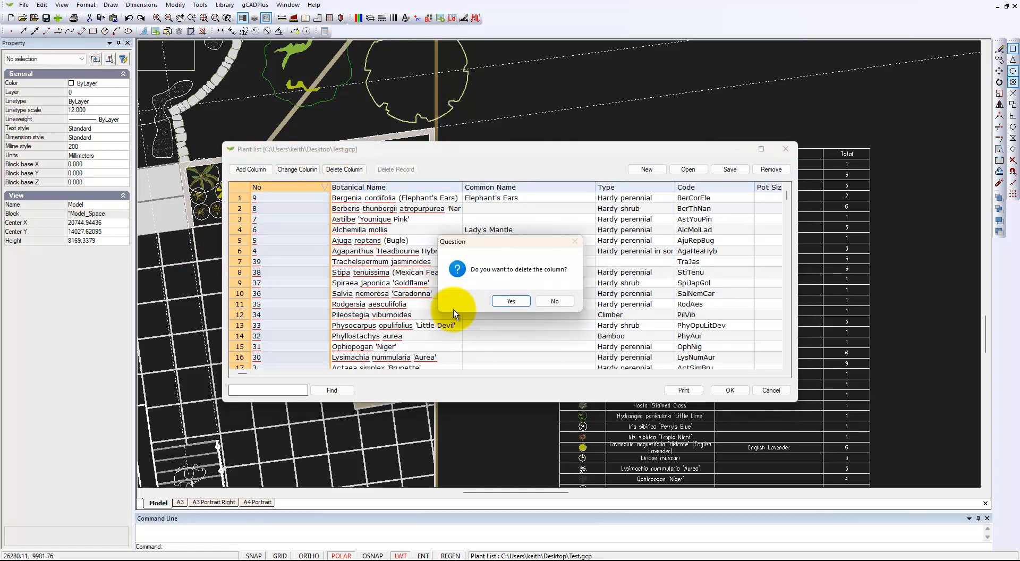
click(505, 301)
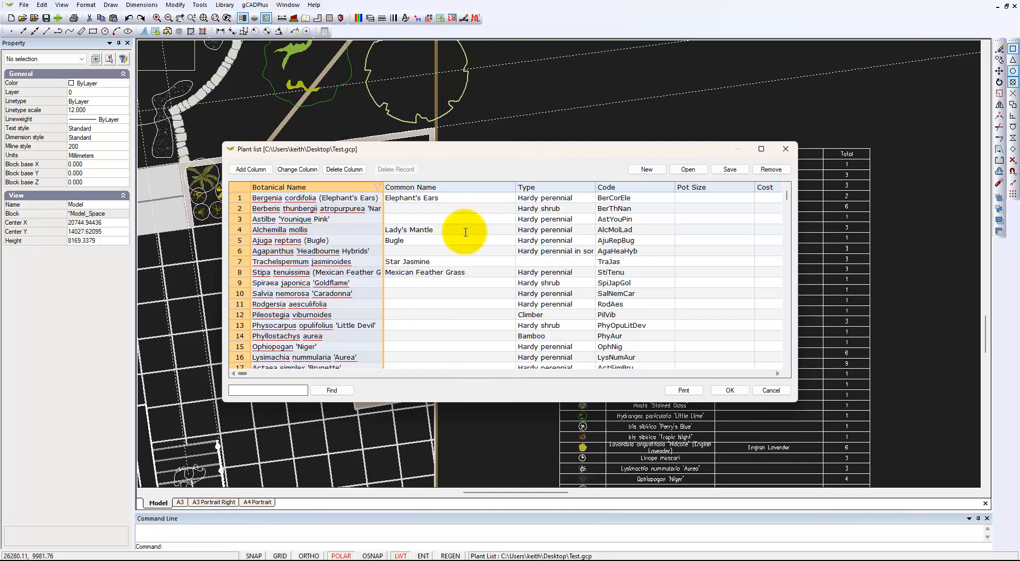
Step: Enlarge the plant list window to show more rows and narrow the Common Name column
drag(504, 144, 505, 53)
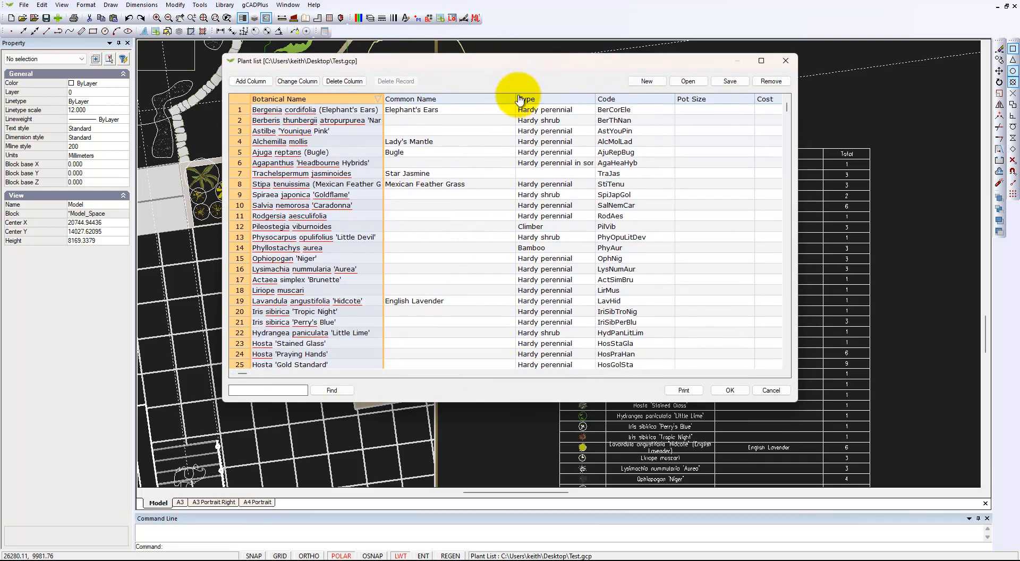
drag(515, 95, 481, 97)
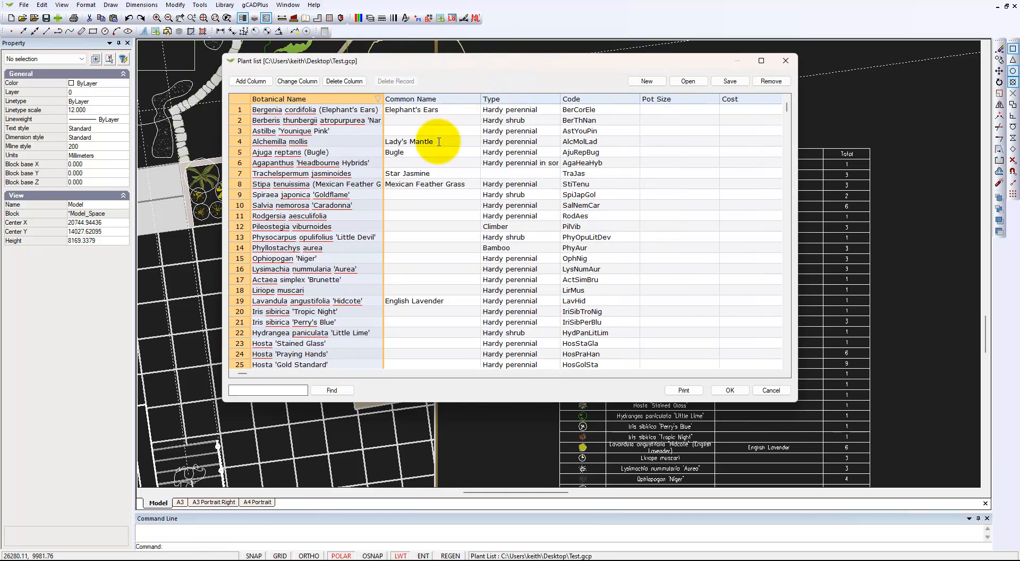
Step: Change the botanical name in row 7 to Tracheolspermum jasminoides
double_click(279, 183)
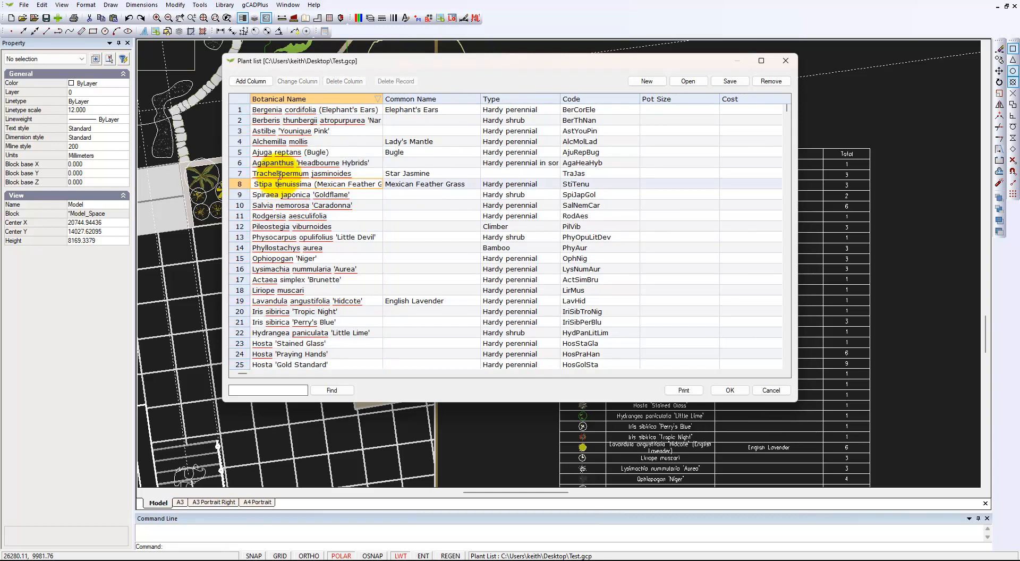
double_click(279, 174)
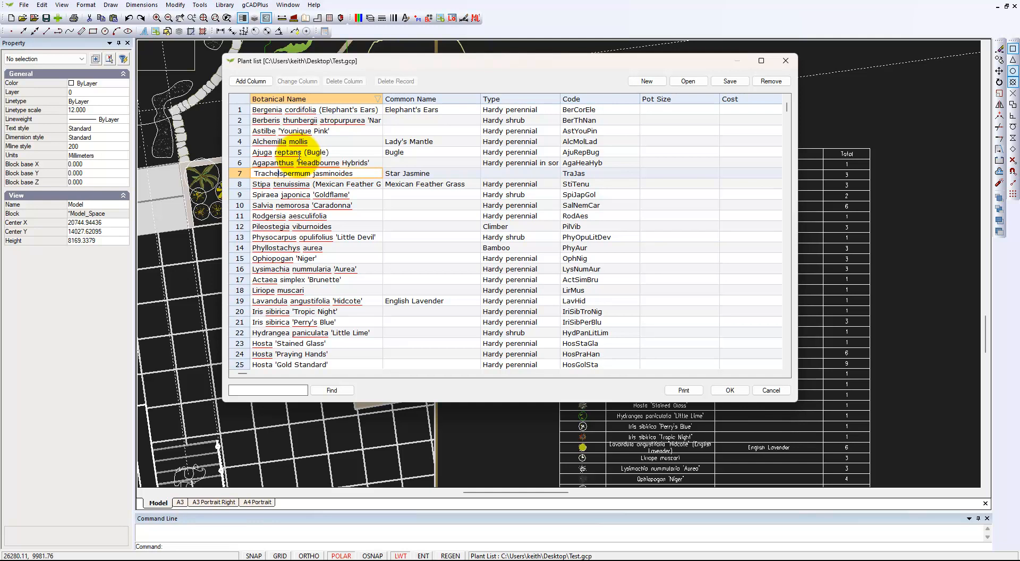
text(ol)
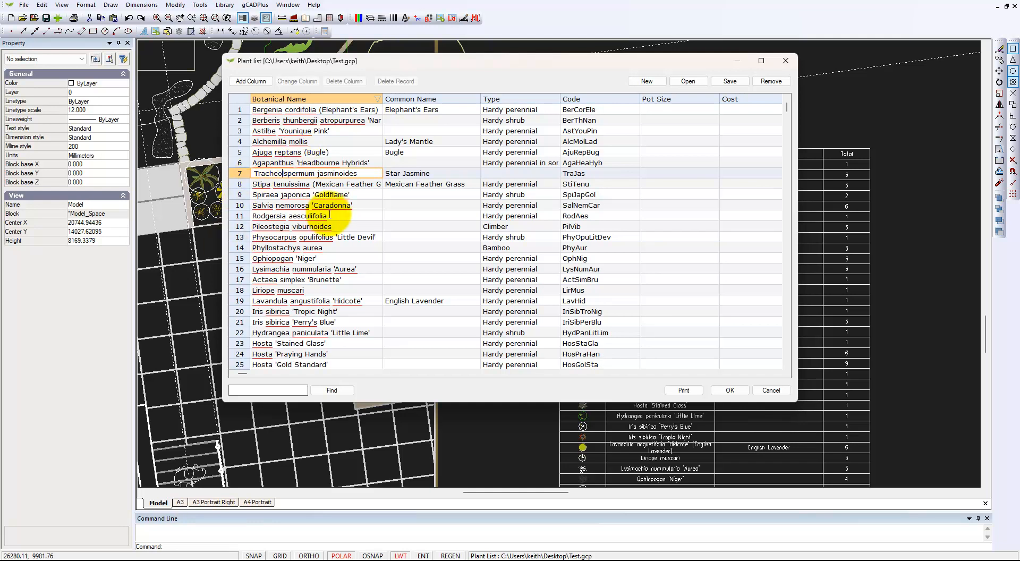
scroll(384, 223, down, 1)
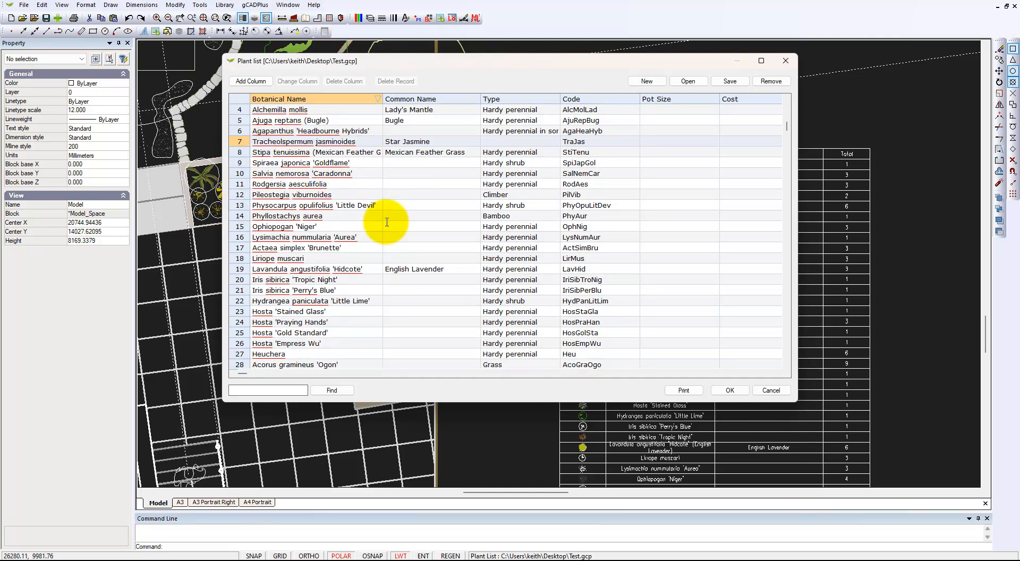
scroll(383, 223, up, 1)
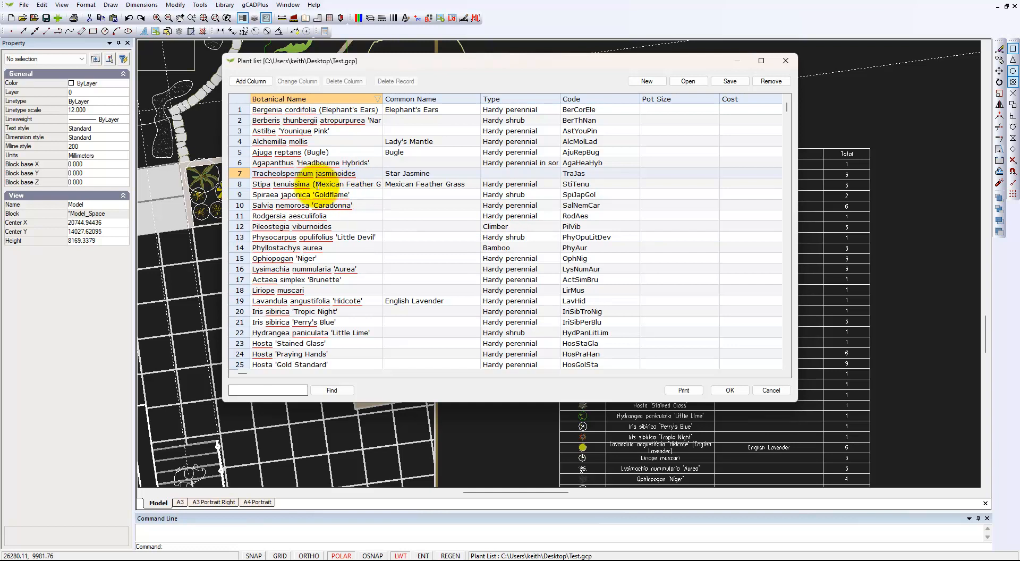
Step: Remove the bracketed common name from the Stipa tenuissima botanical name and accept the plant list edits
click(318, 184)
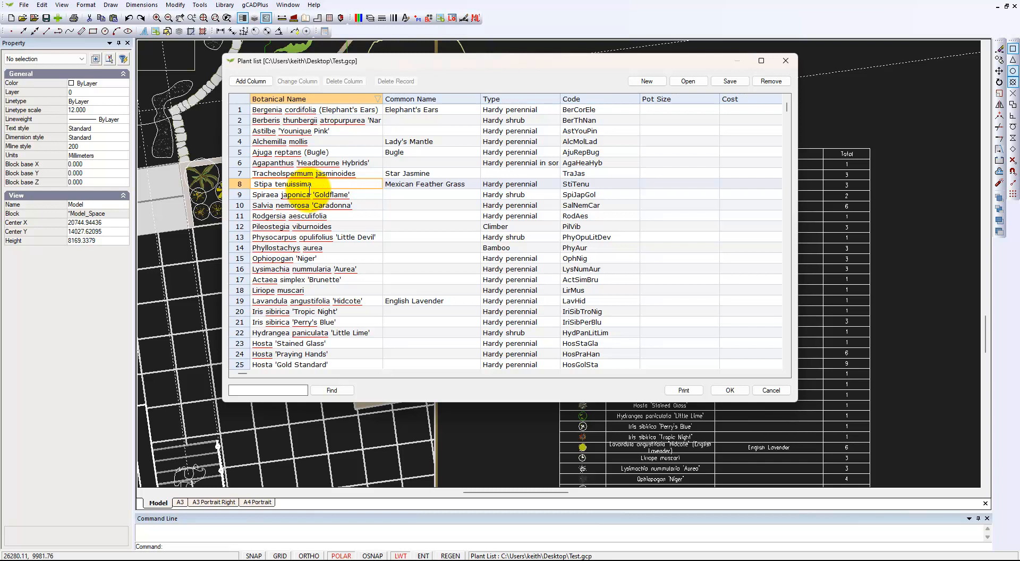
key(Tab)
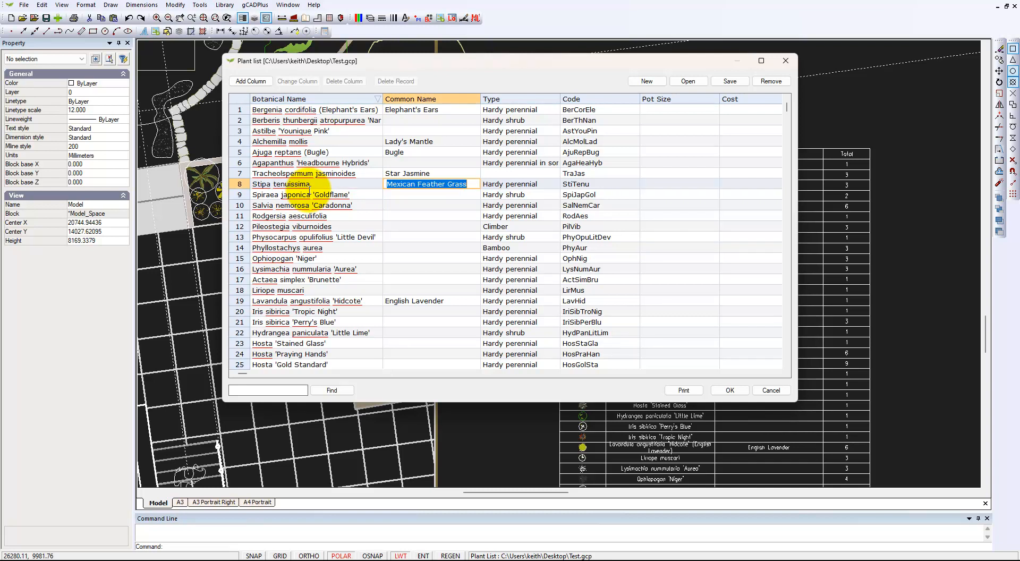
click(348, 111)
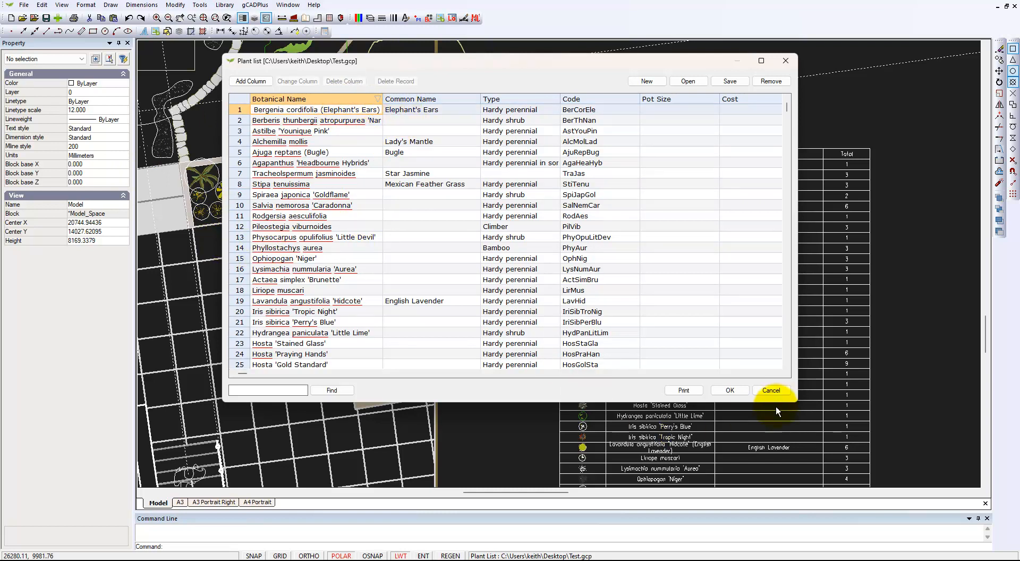
click(745, 391)
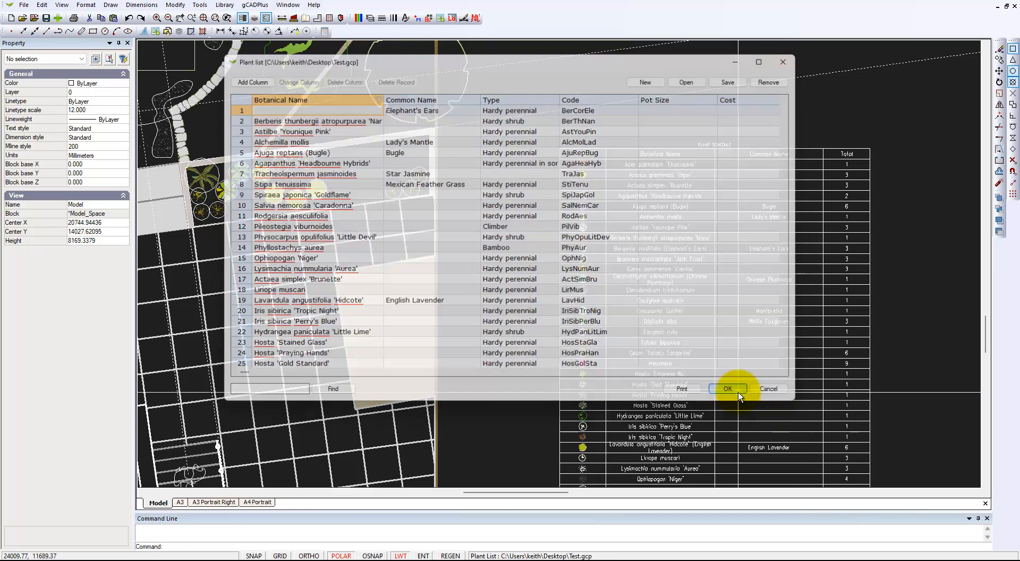
Step: Draw a standard plant schedule with a text height of 75 in the empty space beside the existing schedule
scroll(672, 332, down, 2)
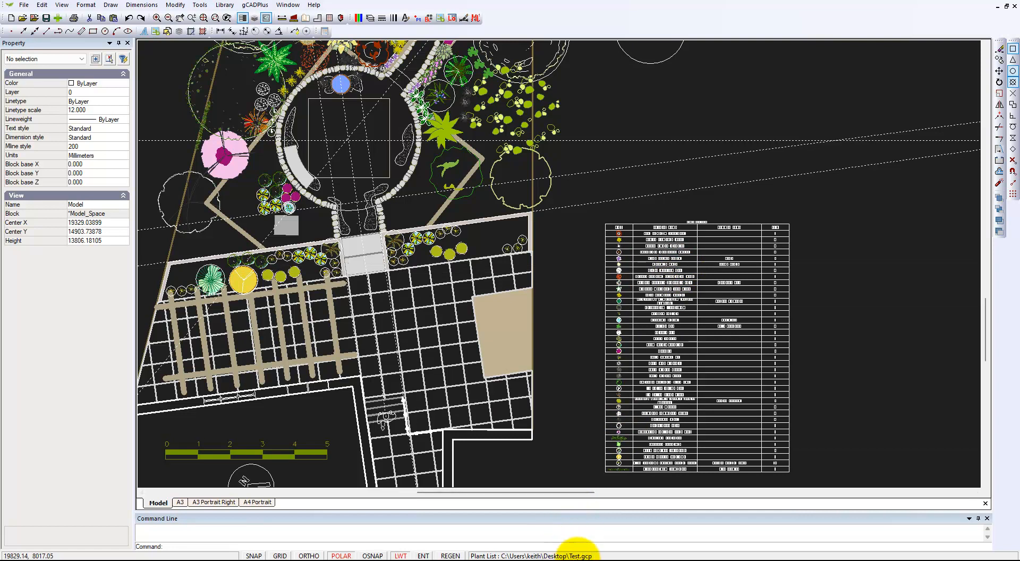
mouse_move(592, 558)
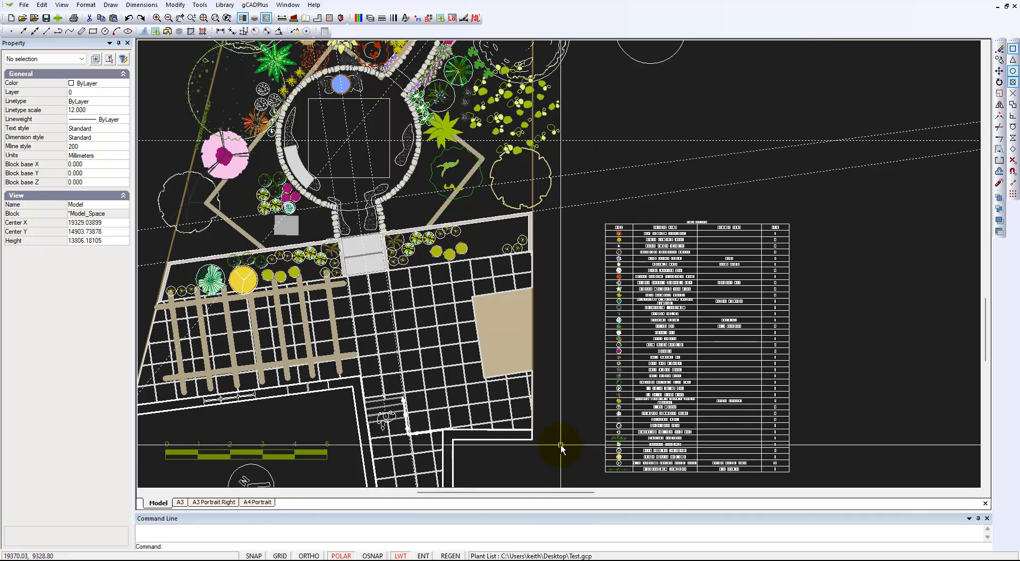
mouse_move(645, 559)
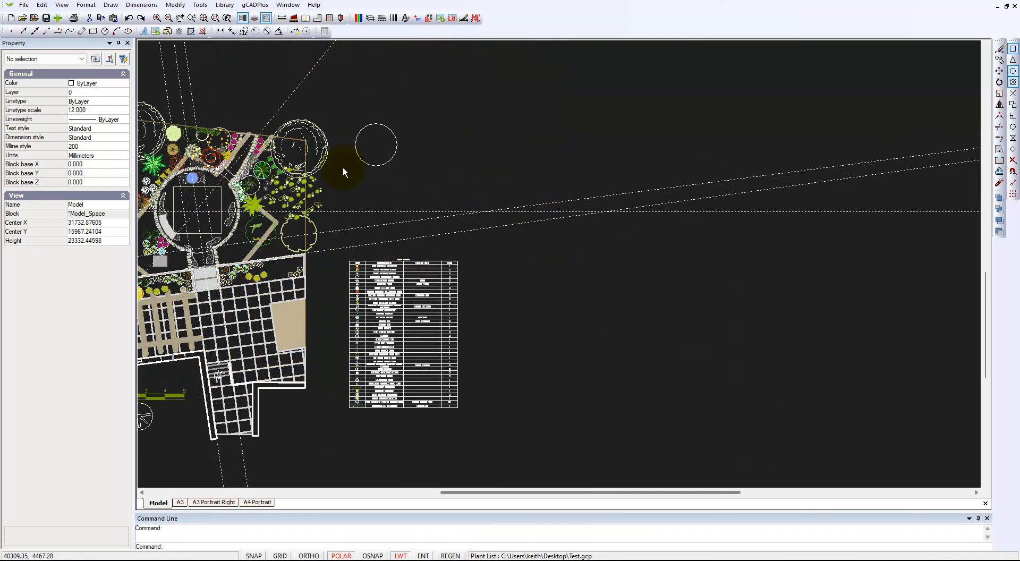
click(263, 6)
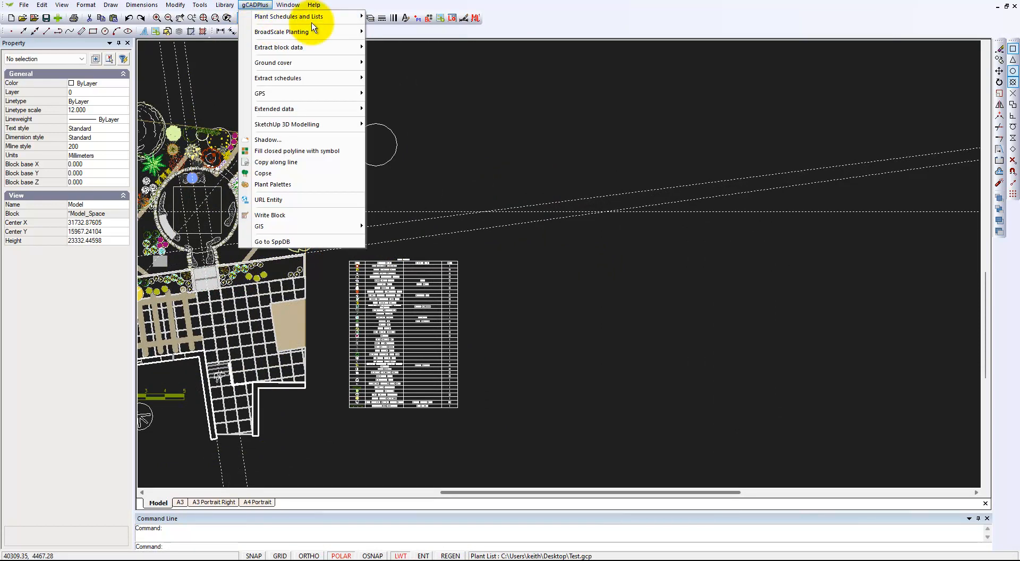
mouse_move(351, 17)
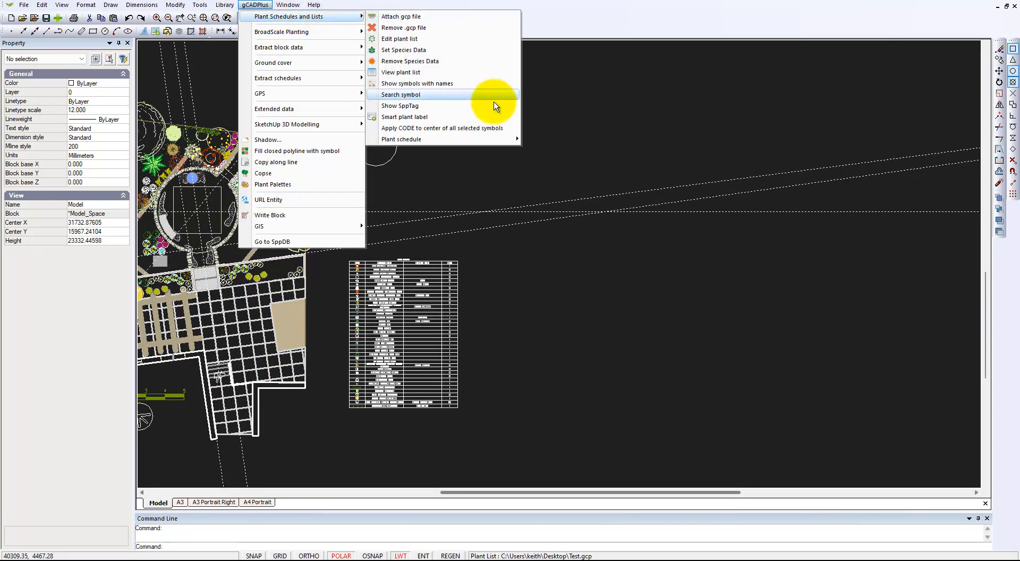
mouse_move(505, 138)
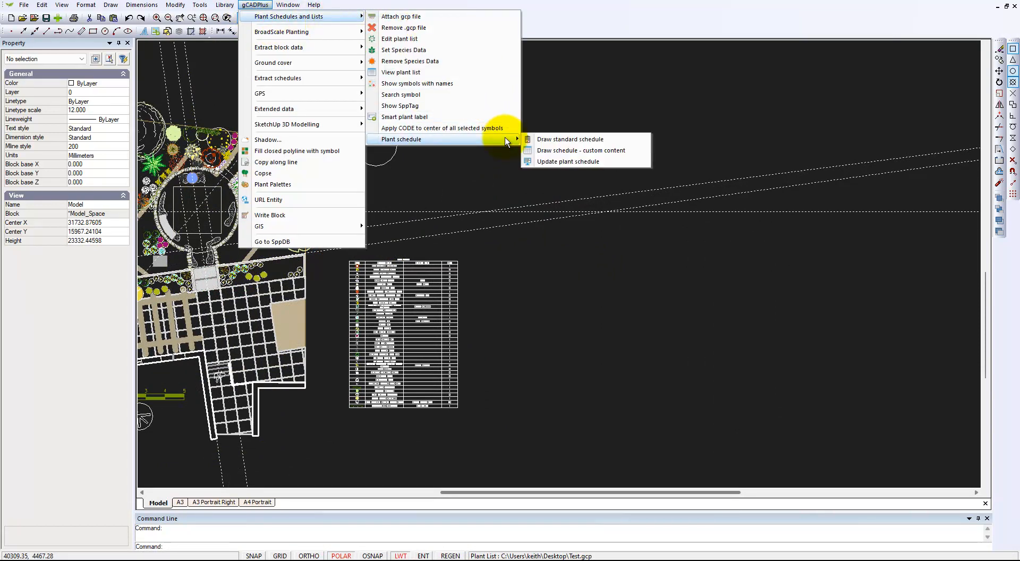
click(568, 140)
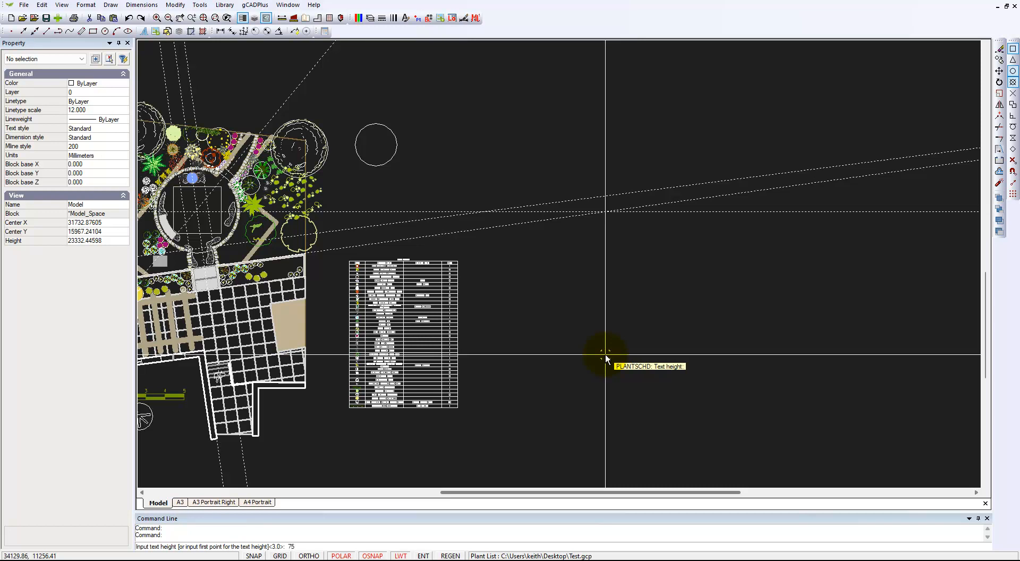
key(Return)
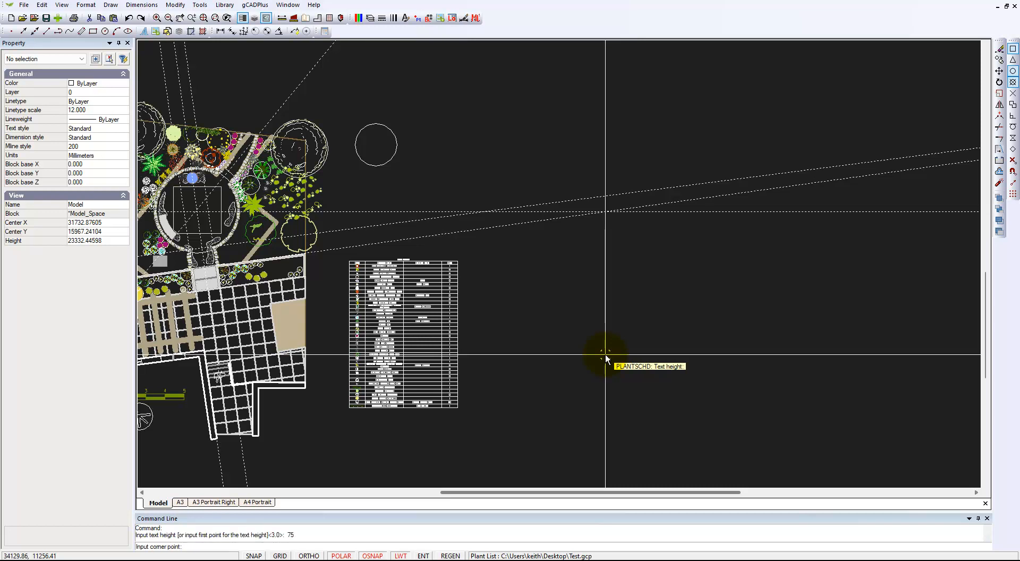
click(493, 261)
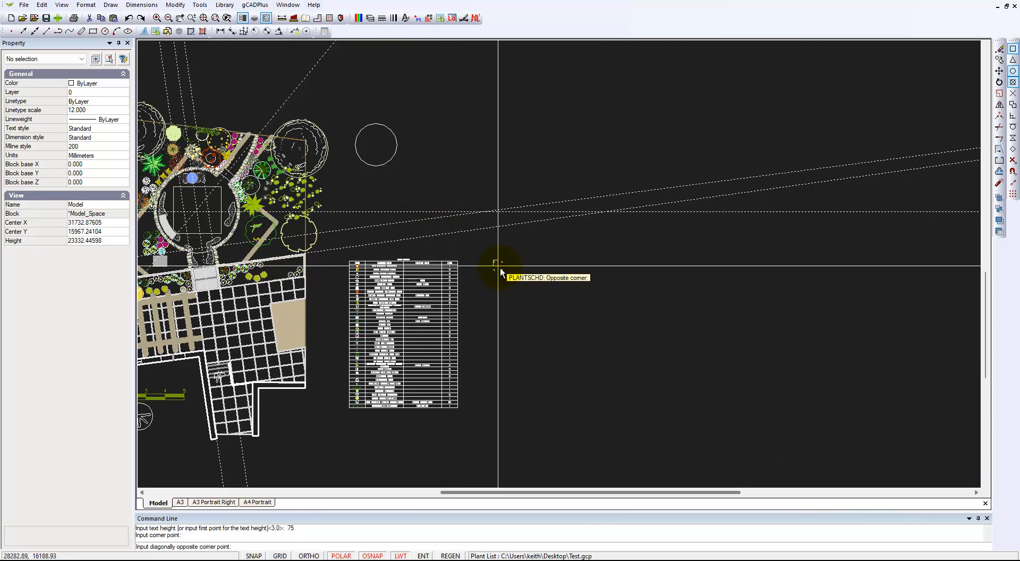
click(608, 422)
scroll(542, 359, up, 5)
scroll(558, 342, up, 2)
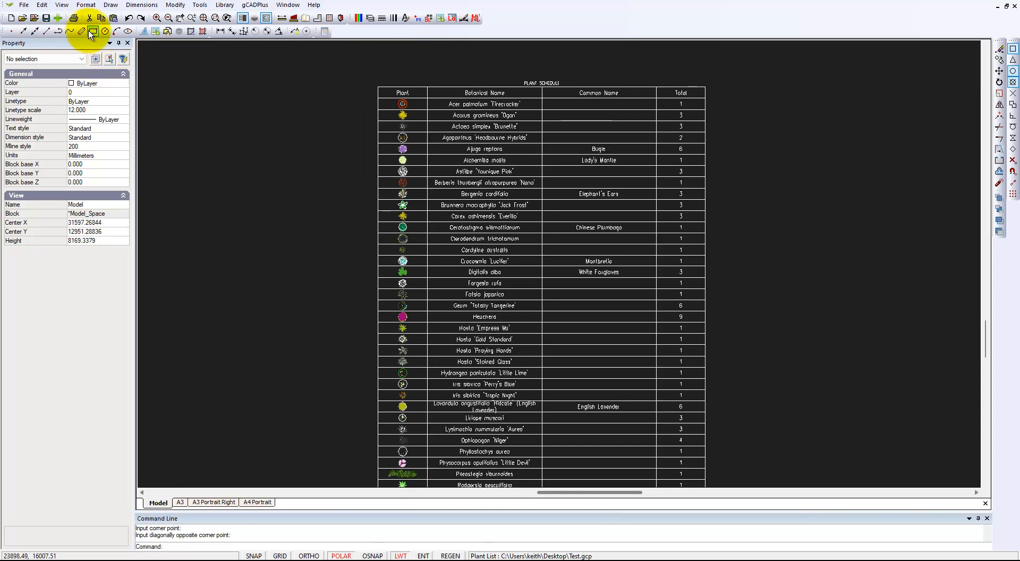
Step: Change the drawing's background colour to white and view the new plant schedule
click(62, 5)
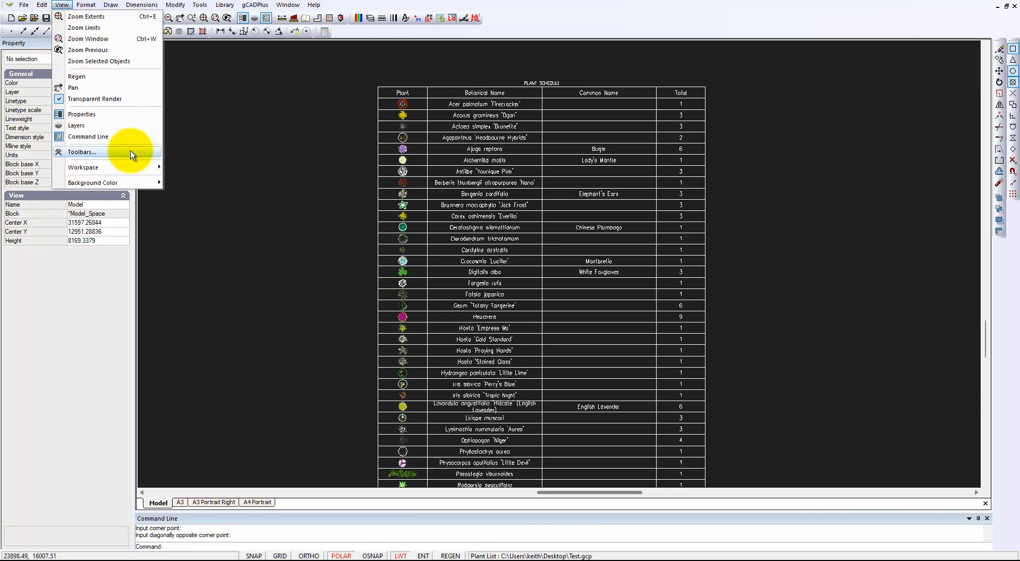
mouse_move(142, 181)
click(196, 184)
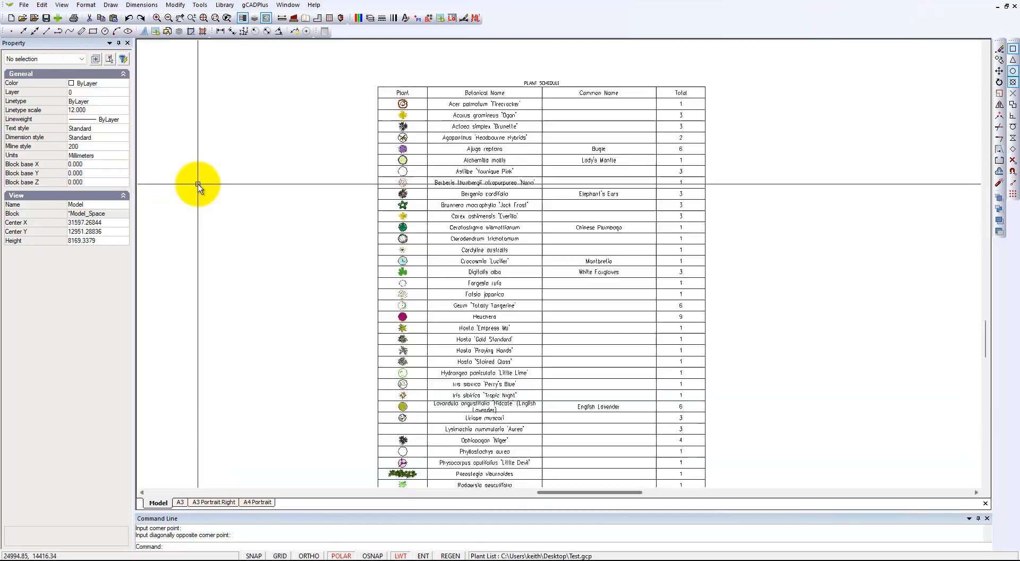
scroll(289, 255, down, 1)
scroll(290, 254, down, 1)
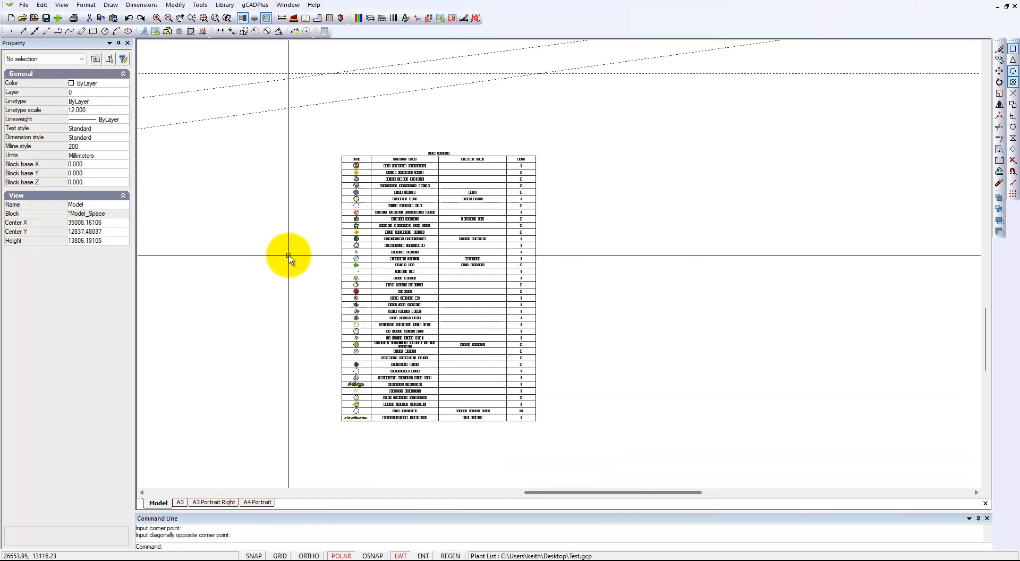
scroll(296, 250, up, 1)
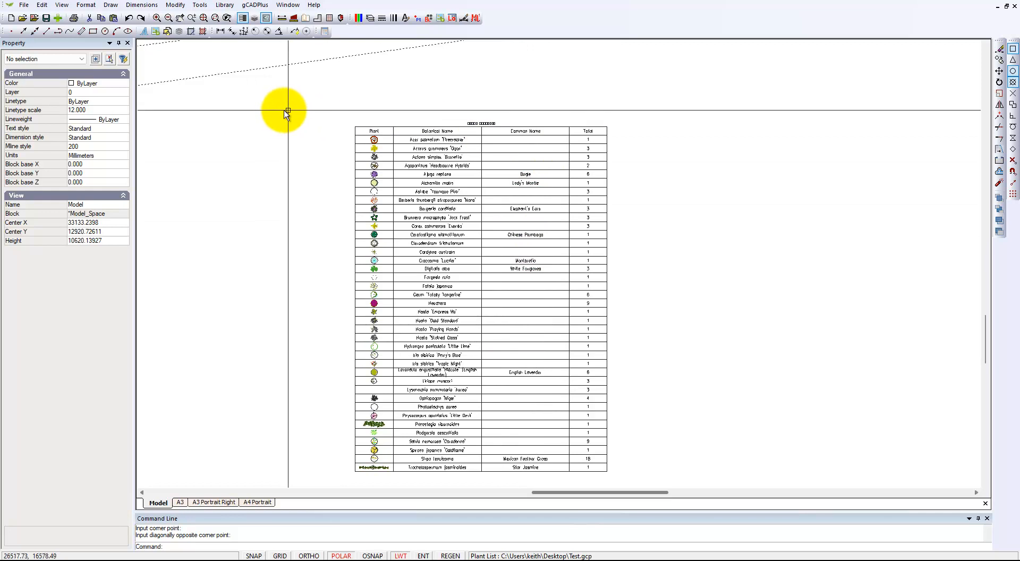
Step: Open the plant list for editing and add the word palmatum from the first entry to the spelling dictionary
click(261, 6)
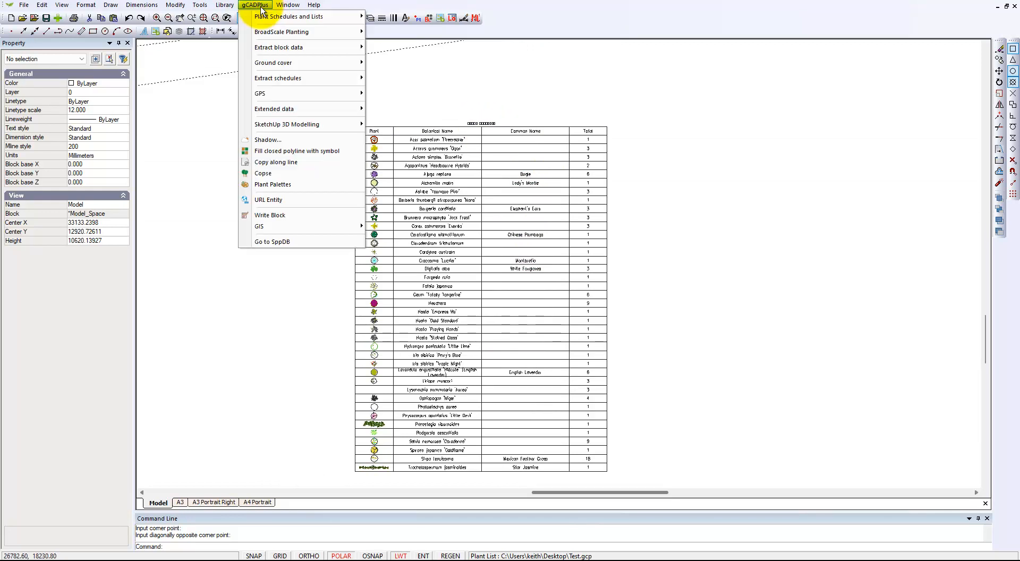
mouse_move(359, 22)
click(416, 45)
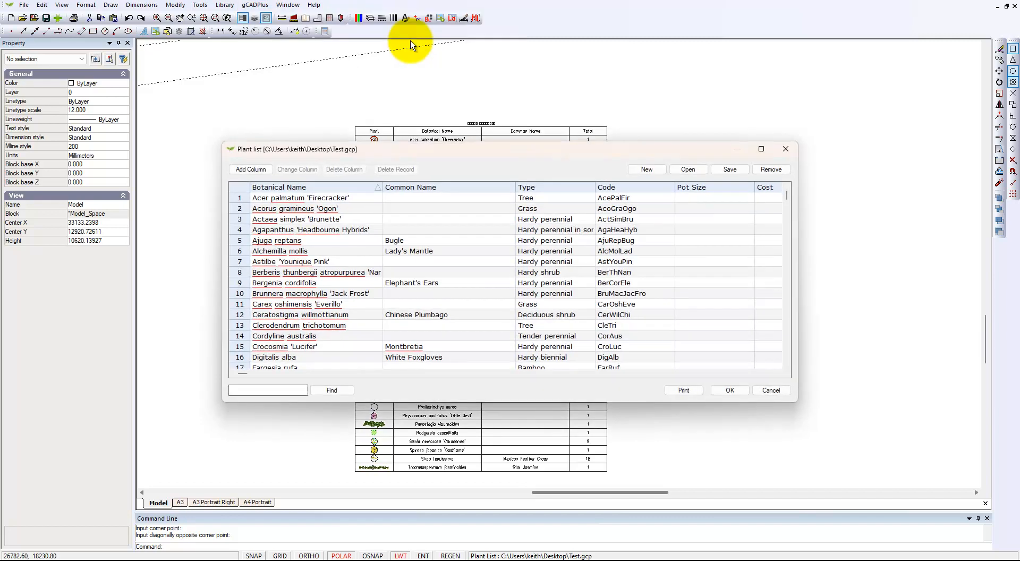
right_click(284, 201)
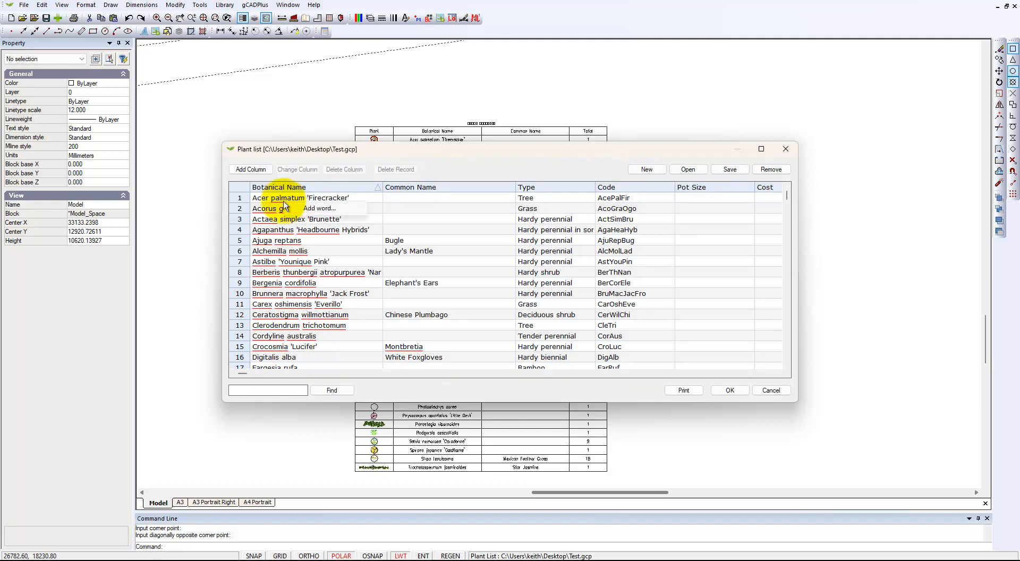
click(318, 211)
click(535, 296)
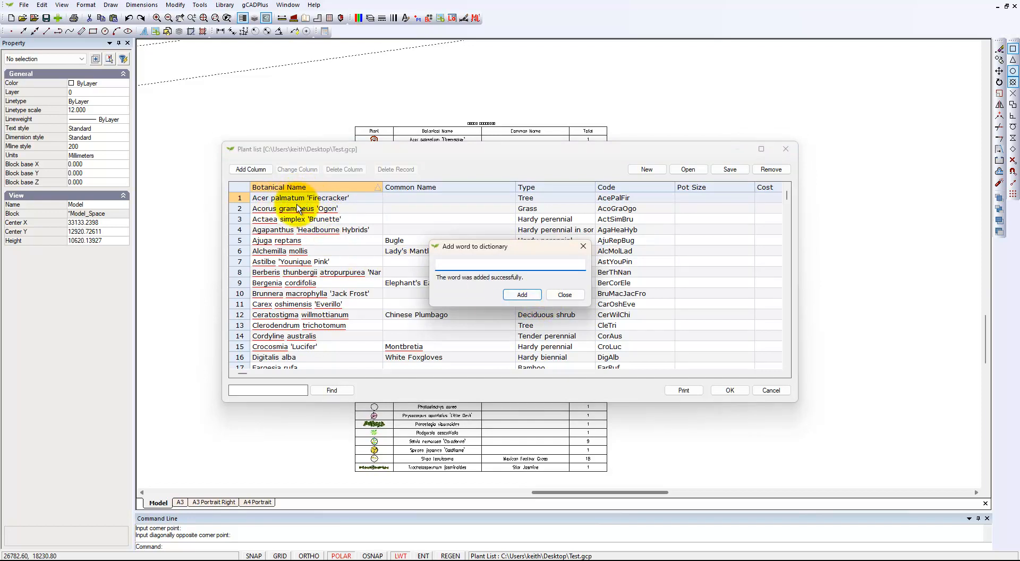
click(564, 295)
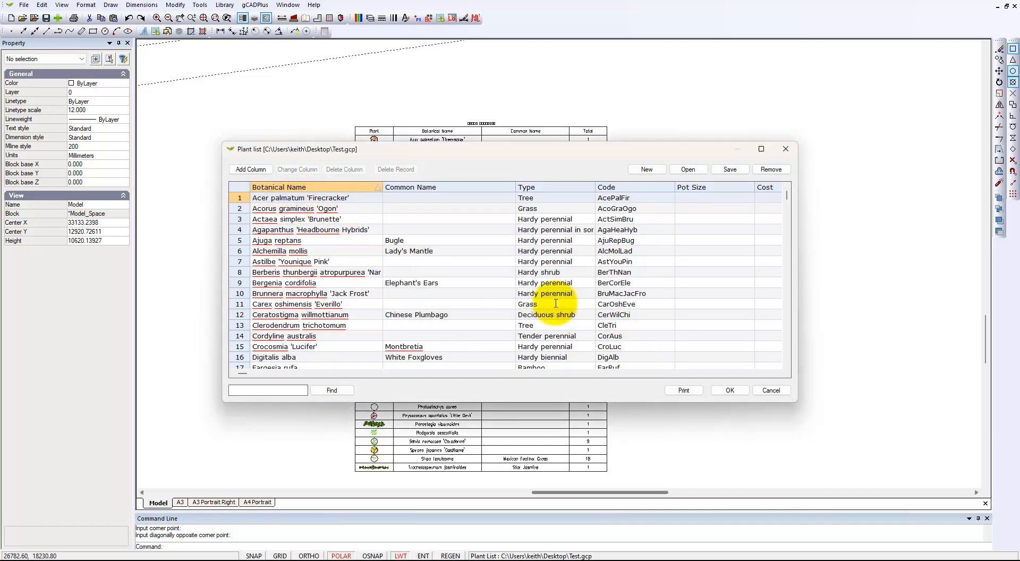